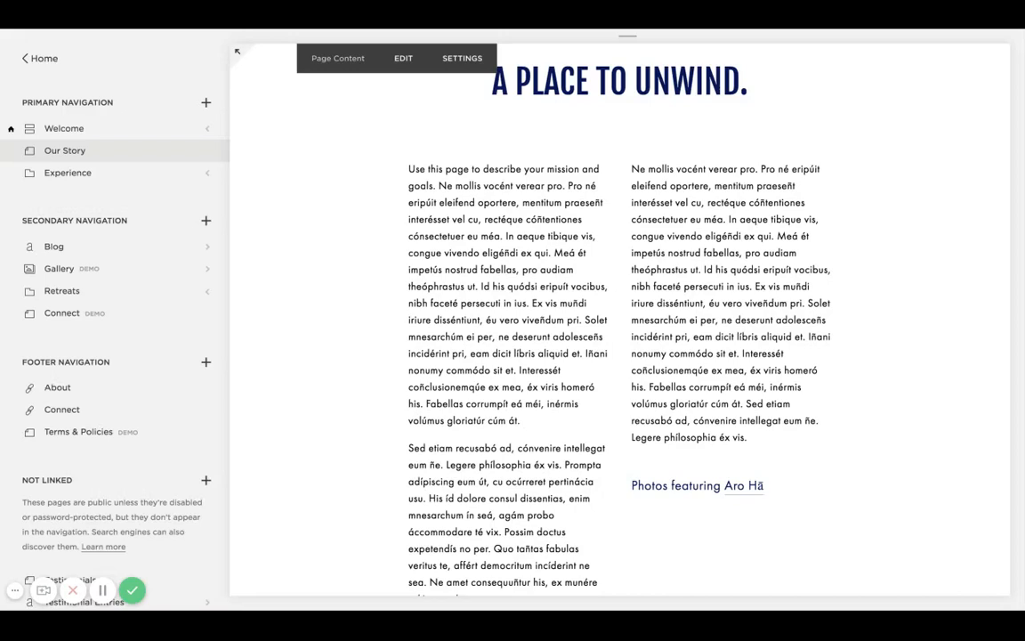
Insert an image block above the two text columns of the Our Story page and upload the puppy picture.
double_click(443, 224)
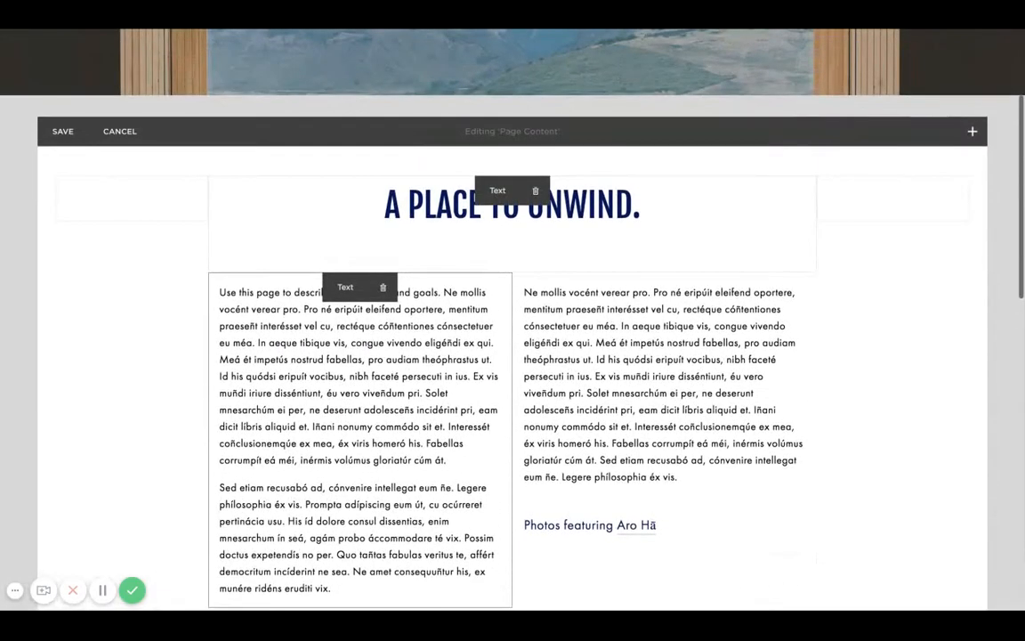
mouse_move(215, 272)
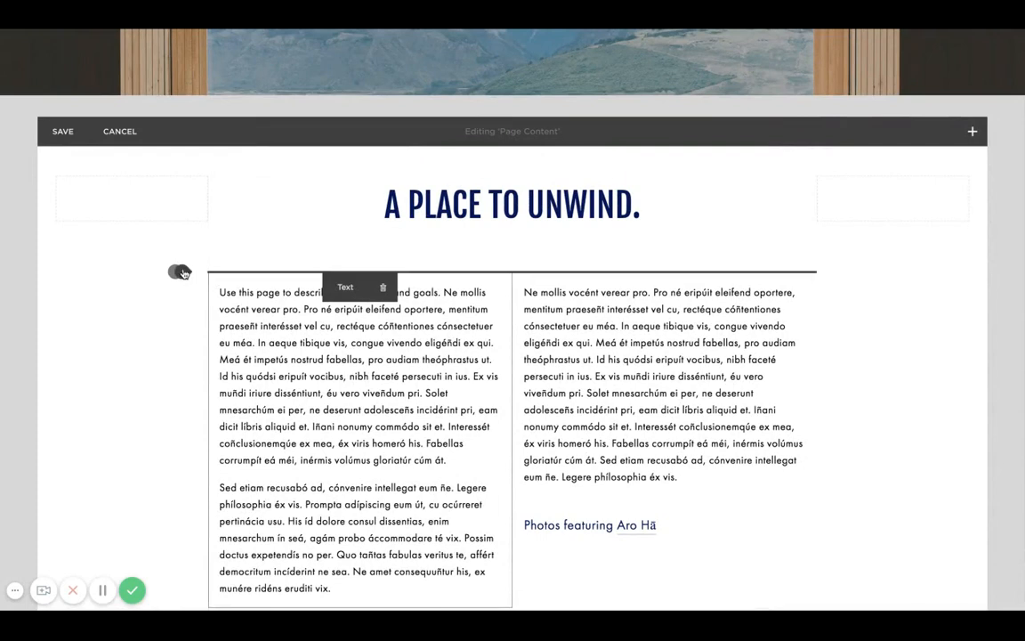
left_click(182, 272)
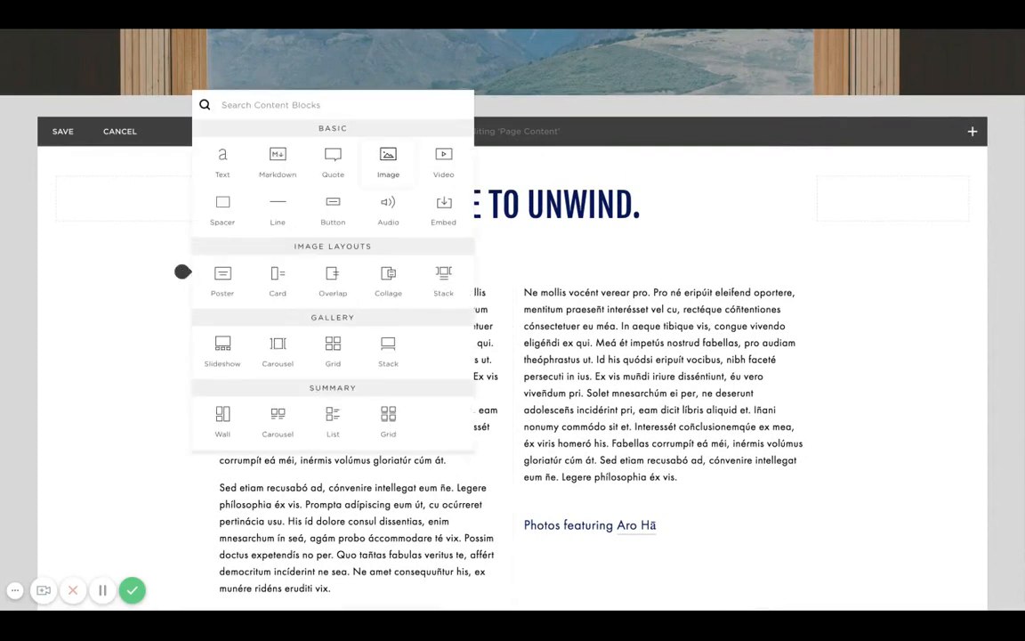
left_click(388, 162)
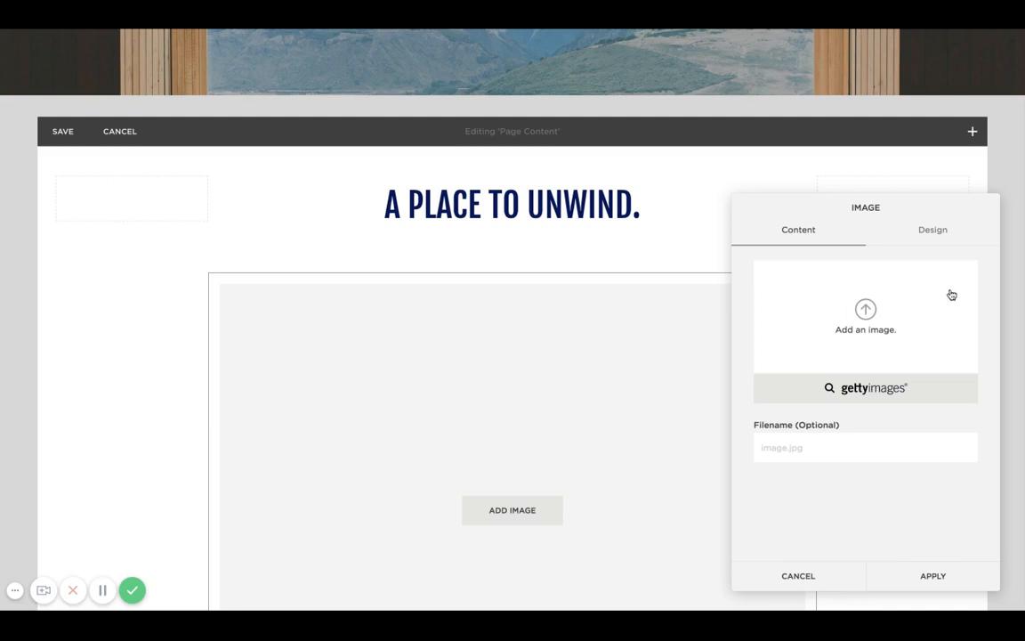
left_click_drag(1022, 217, 894, 274)
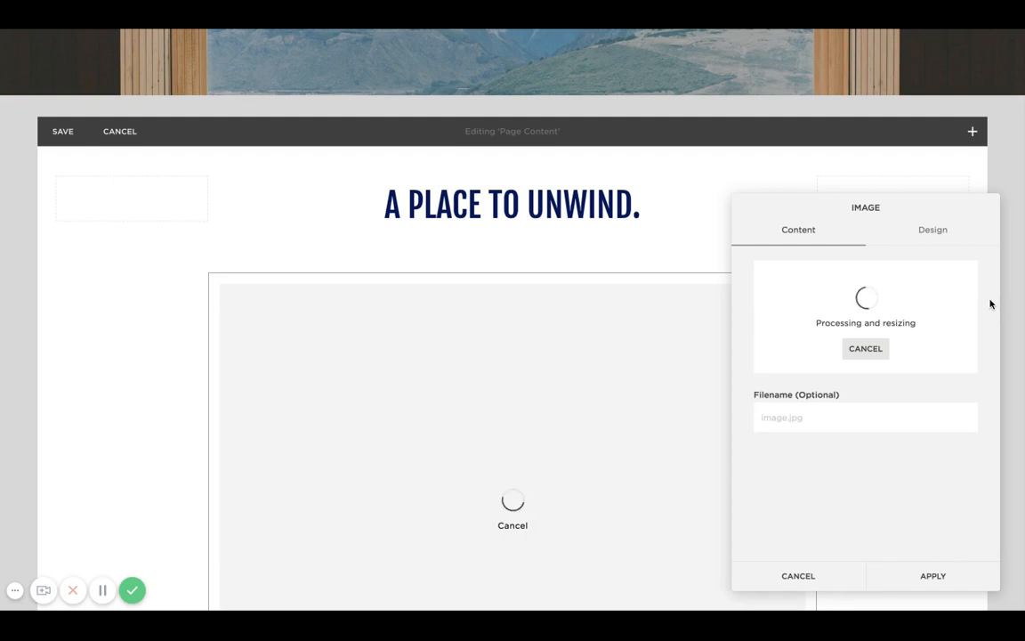
scroll(639, 311, "down", 1)
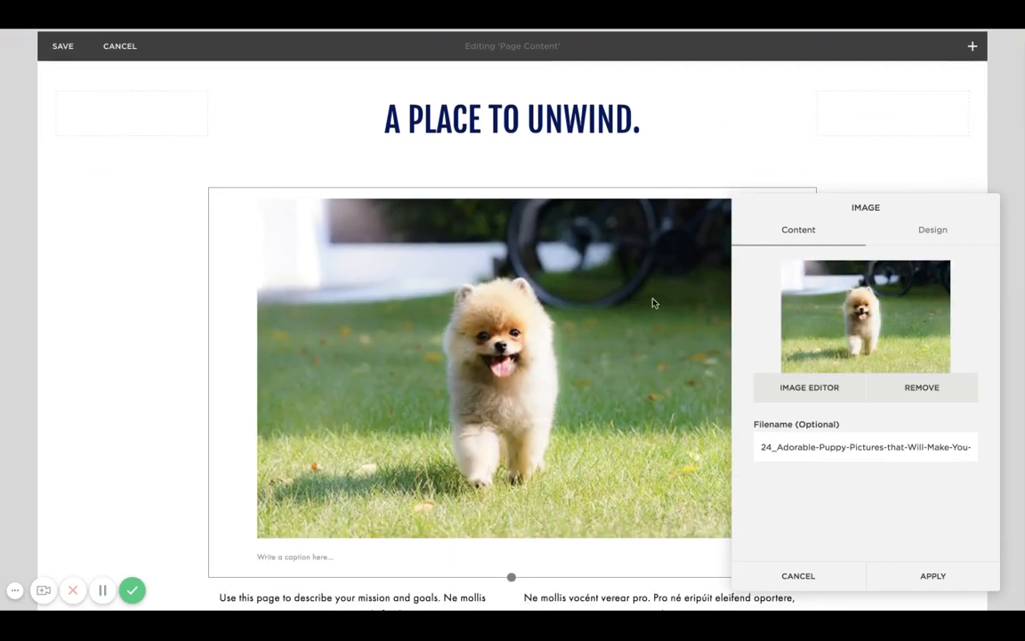
Write the caption "Optional caption goes here" below the puppy image.
left_click(940, 231)
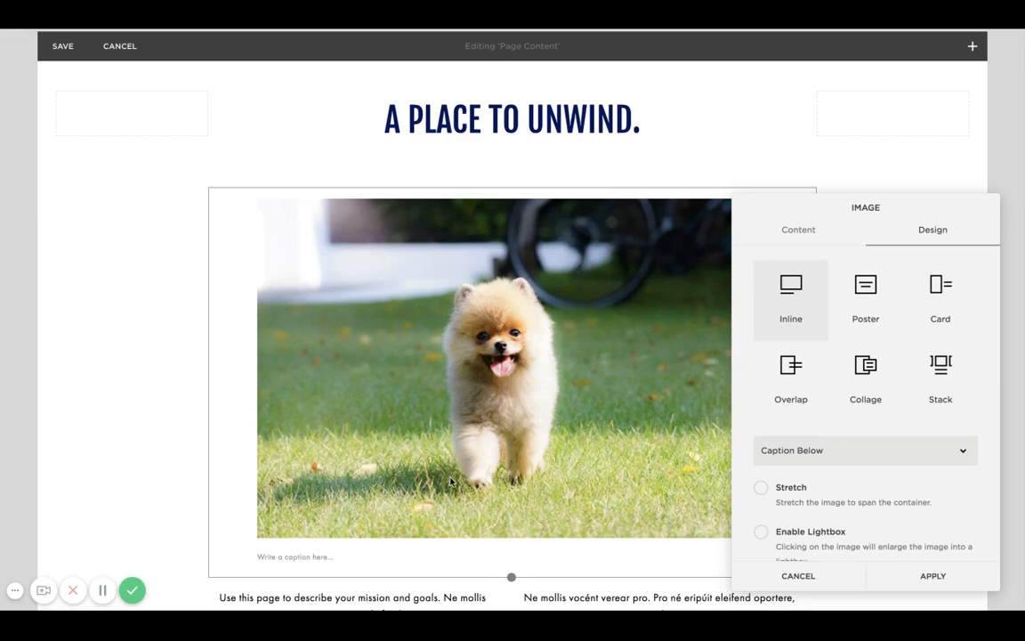
left_click(315, 555)
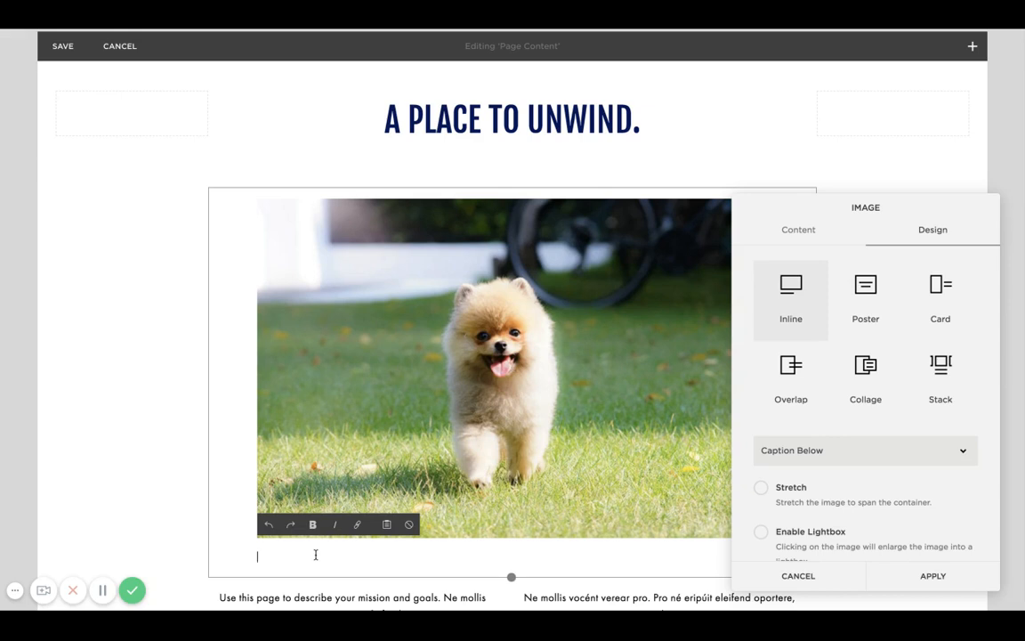
type("Optional caption goes here")
Set the image's caption display to Caption Overlay on Hover, apply it and save the page content.
left_click(809, 455)
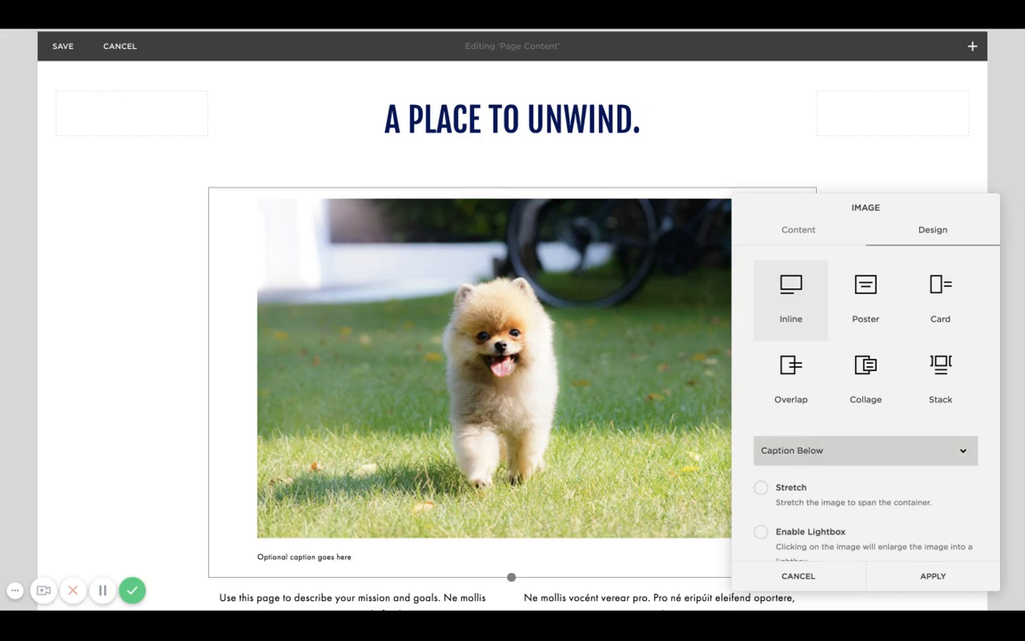
left_click(807, 437)
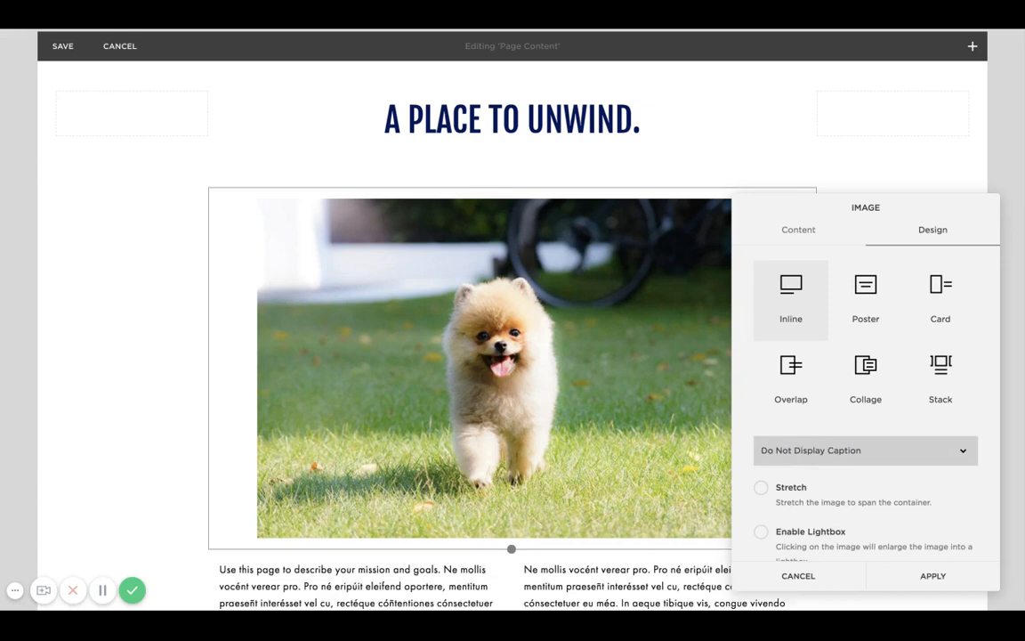
left_click(806, 478)
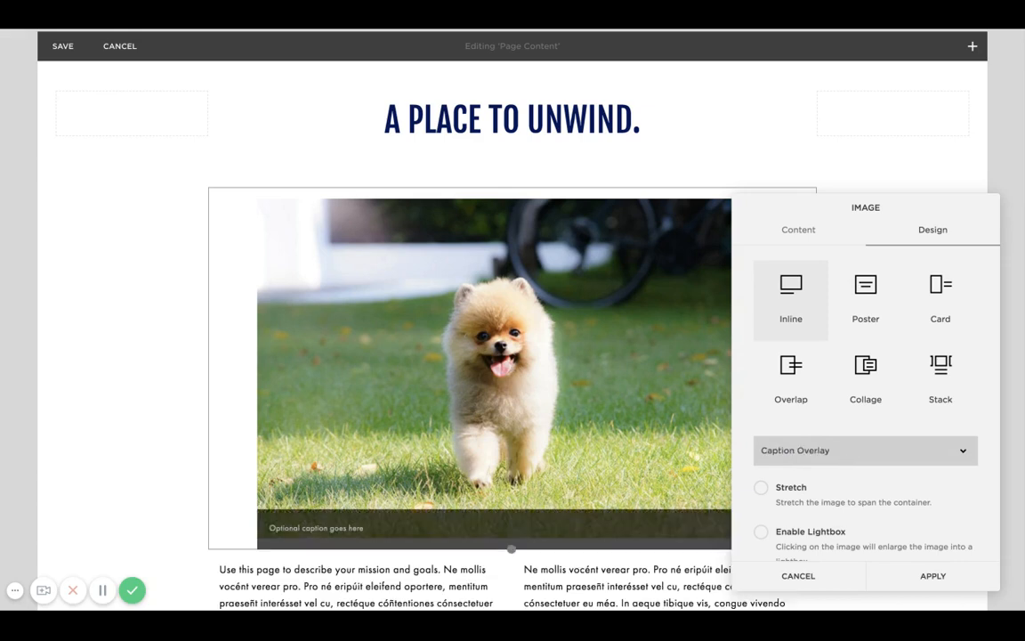
left_click(824, 464)
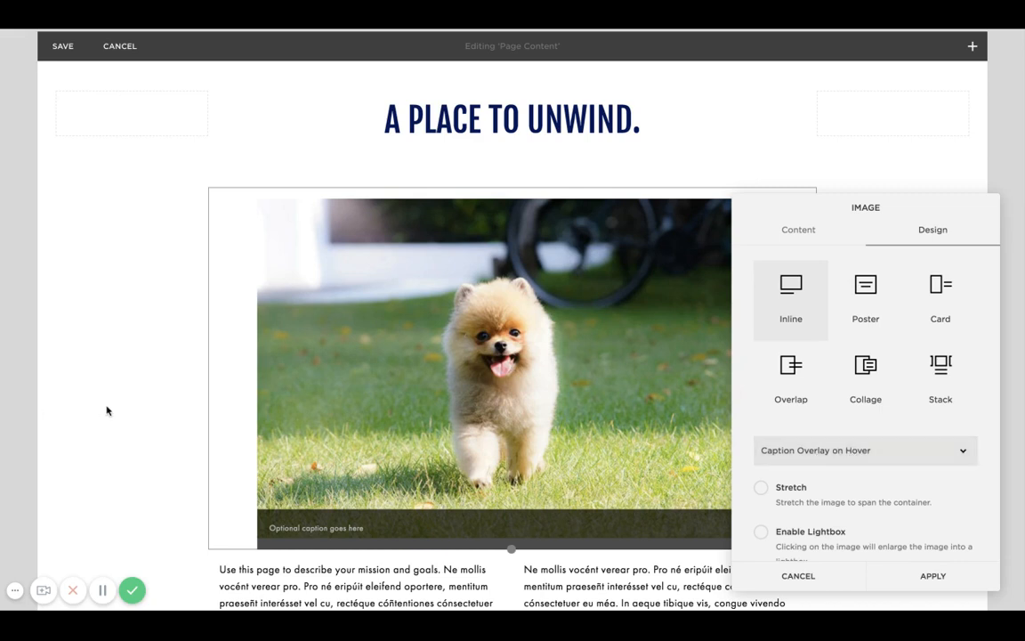
left_click(894, 574)
left_click(65, 48)
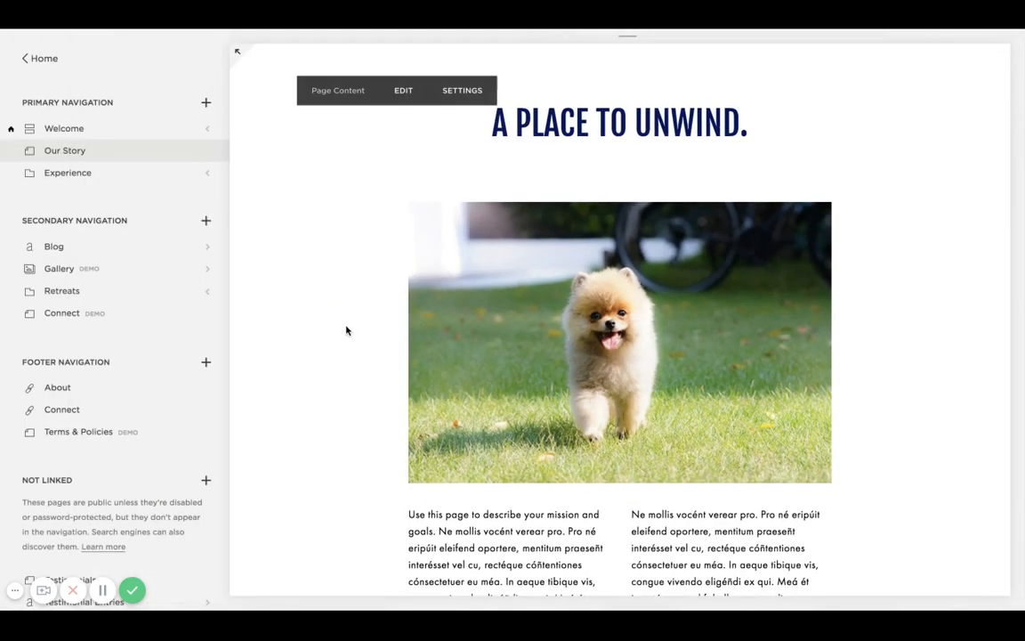
Change the puppy image to the Poster layout with the title "Headline" and the subtitle "Subtitle goes here.".
double_click(482, 343)
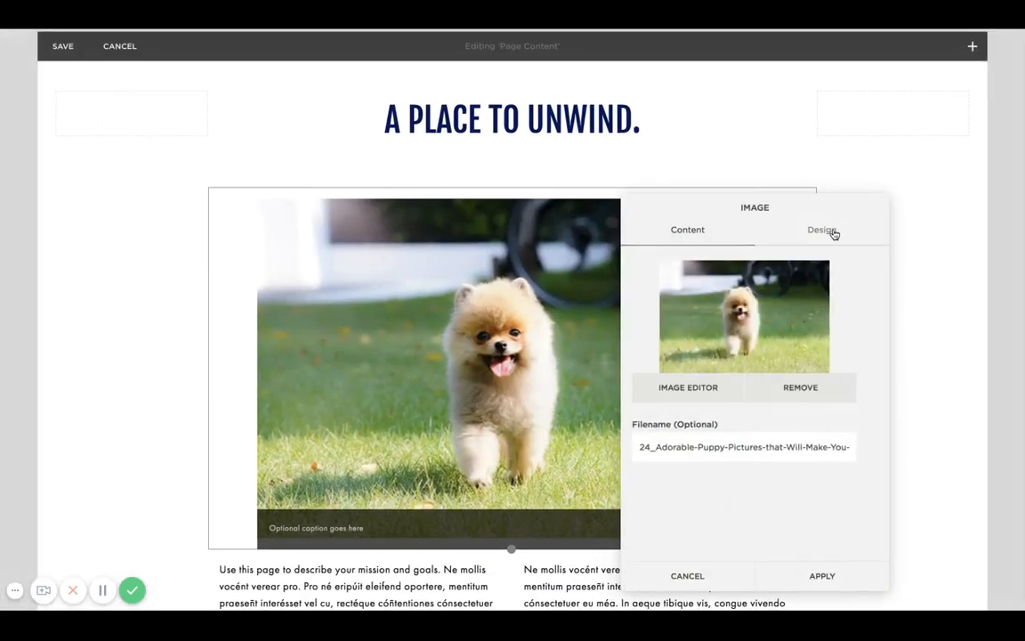
left_click(832, 232)
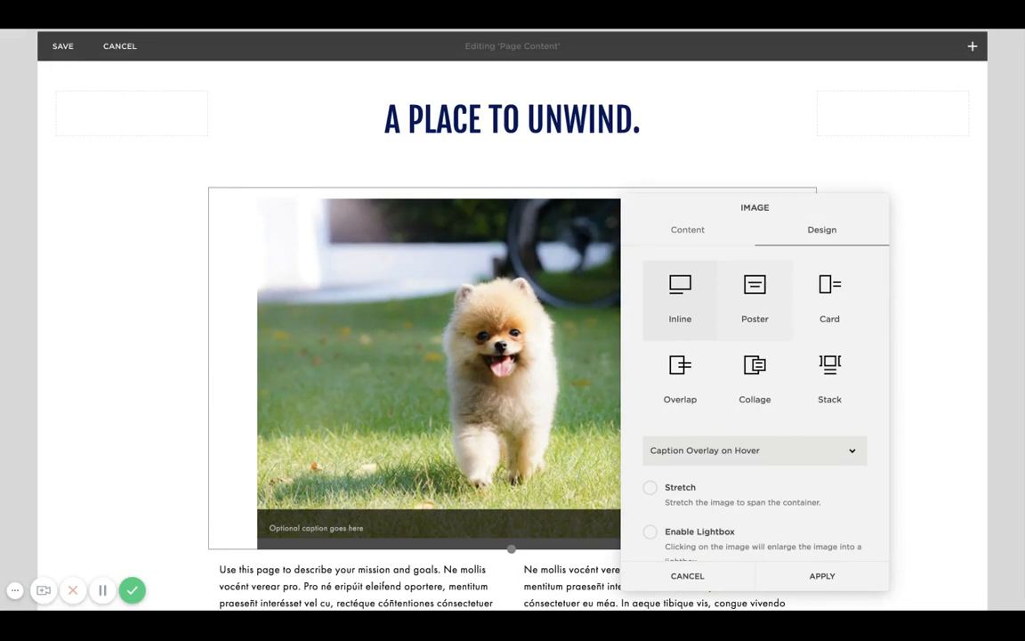
left_click(754, 299)
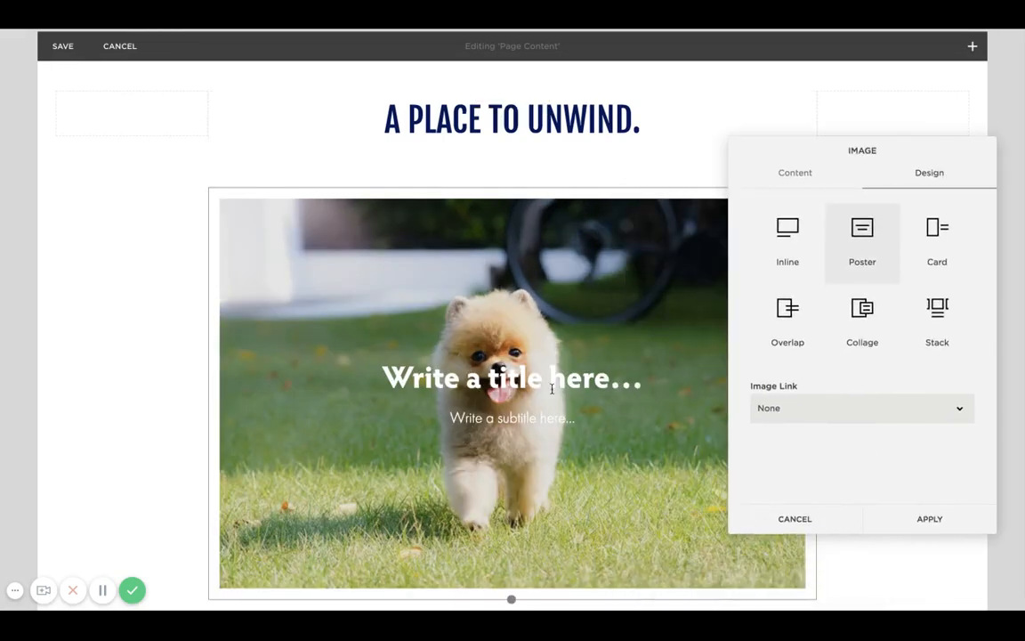
left_click(511, 378)
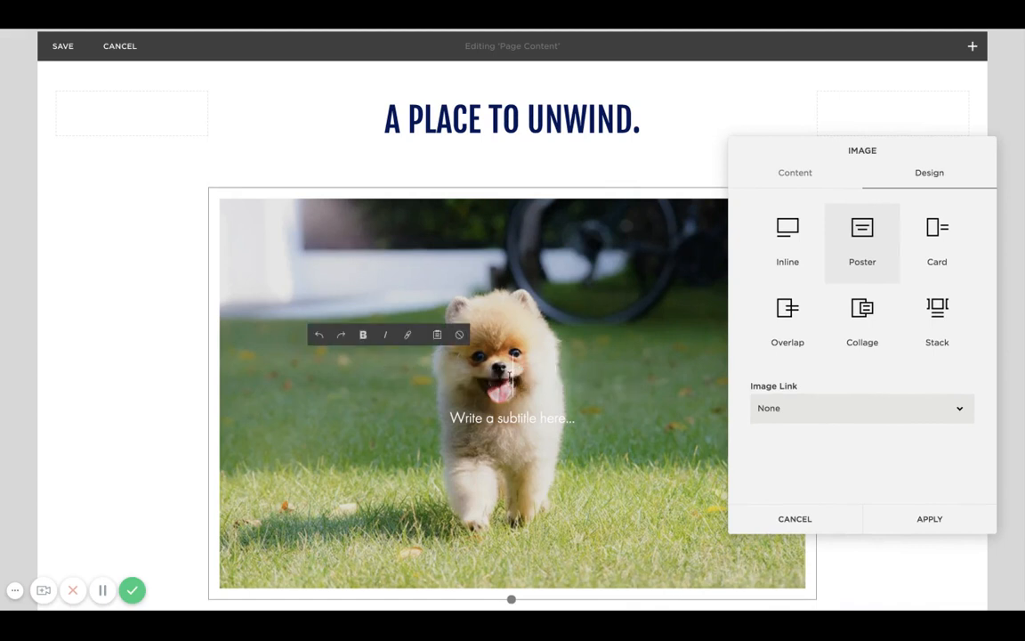
type("Head")
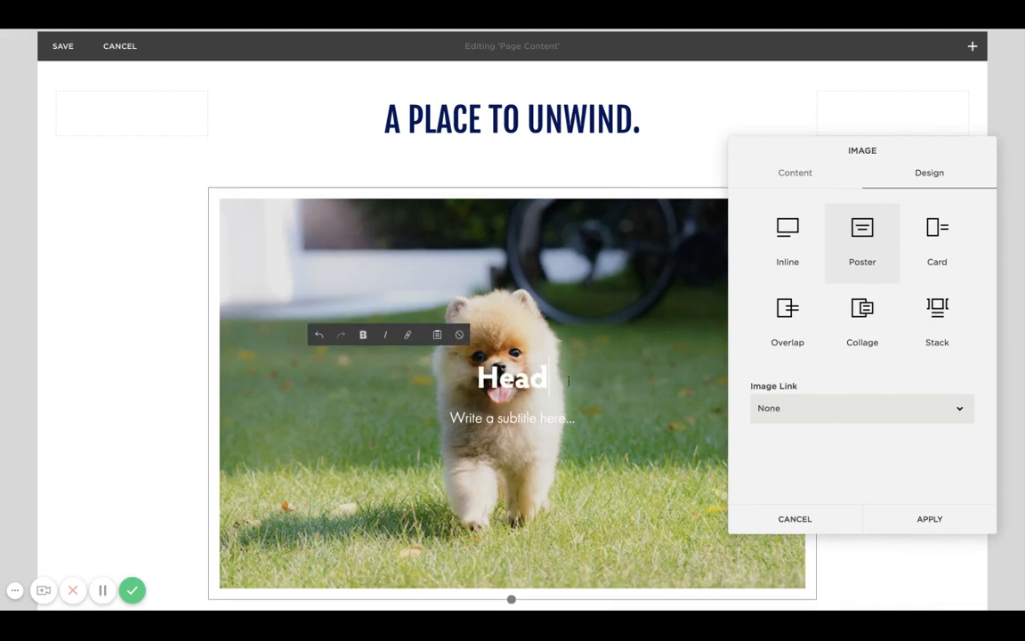
type("line")
left_click(527, 414)
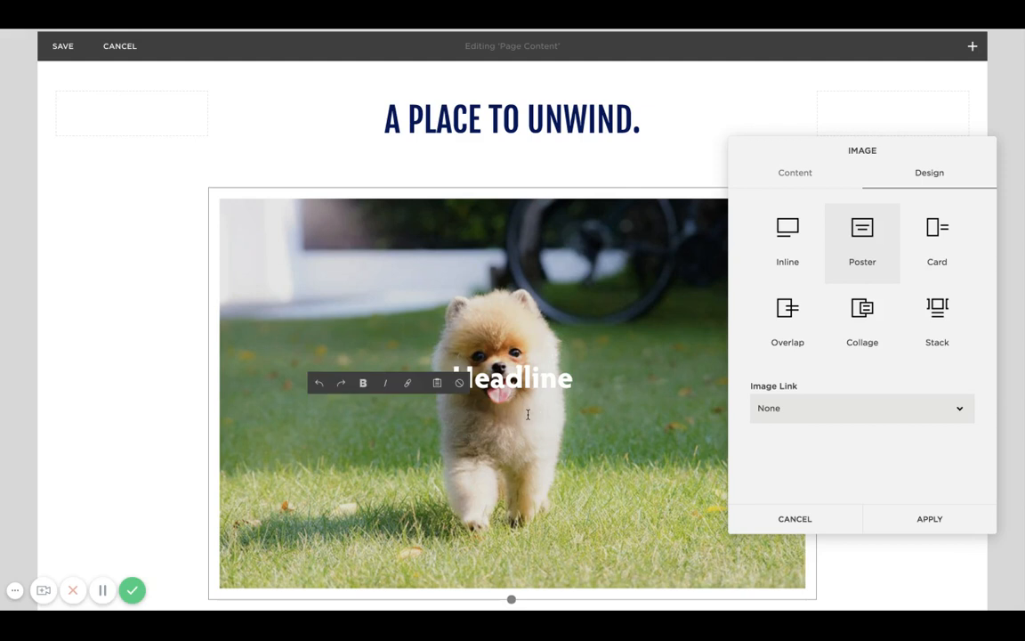
type("Subtitle goes here.")
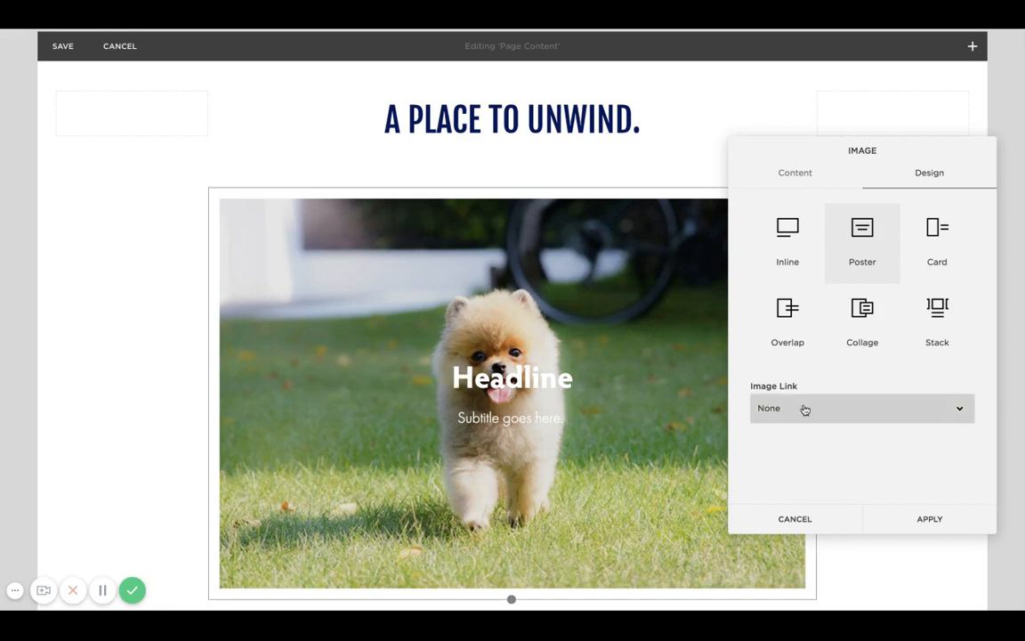
Set the poster's image link to Button with the button text "get in touch".
left_click(805, 408)
left_click(834, 434)
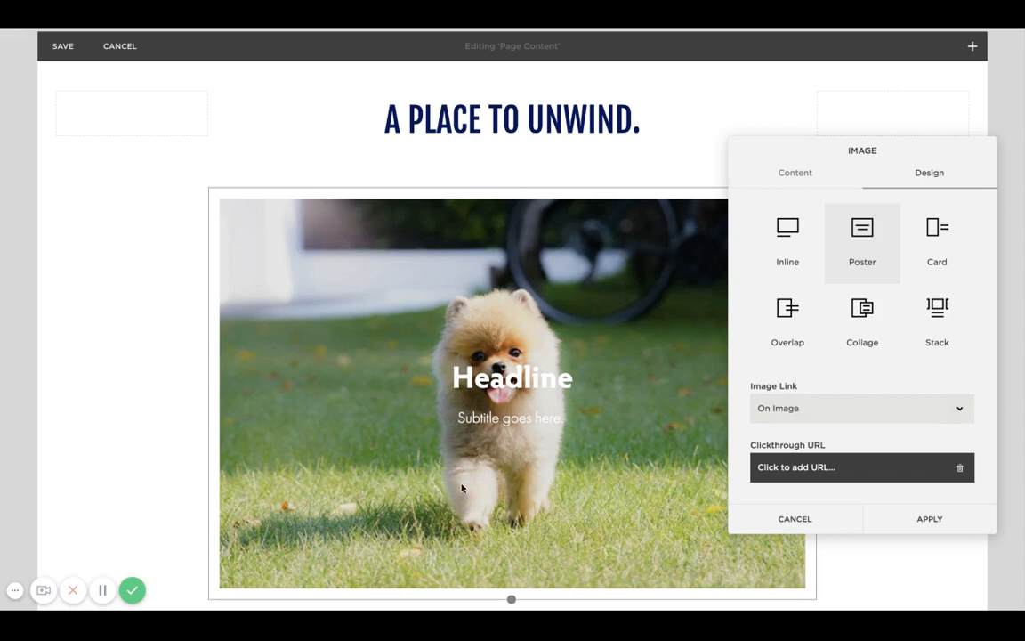
left_click(790, 413)
left_click(795, 422)
left_click(785, 463)
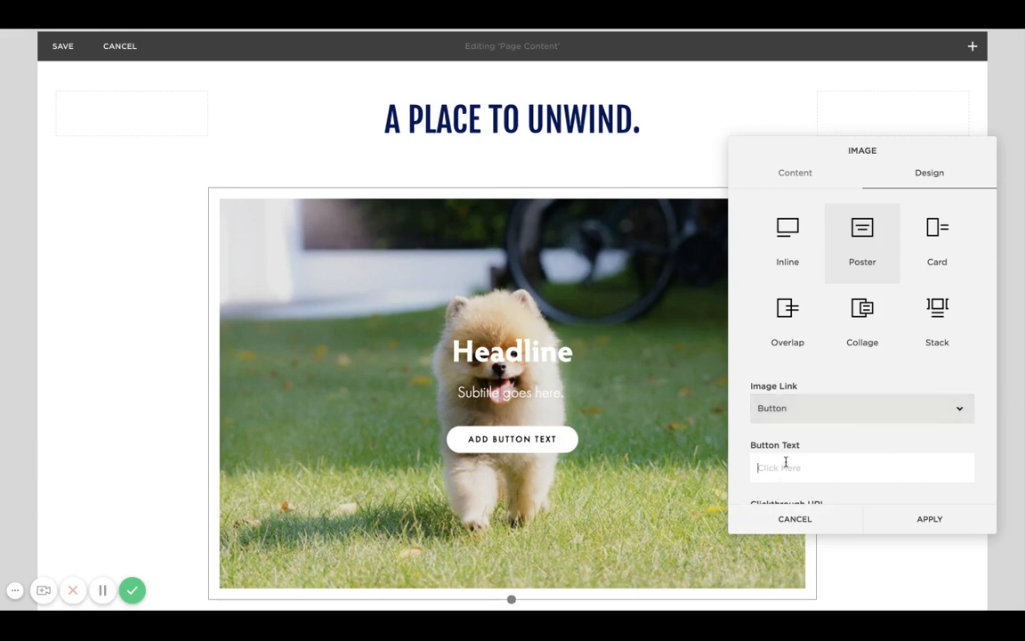
scroll(899, 435, "down", 1)
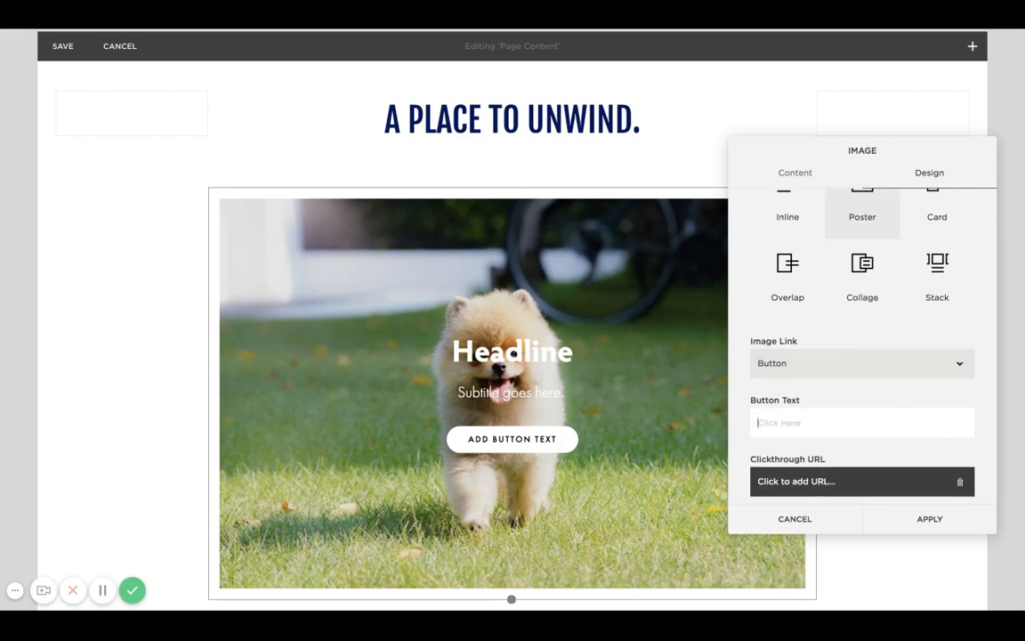
type("get in touch")
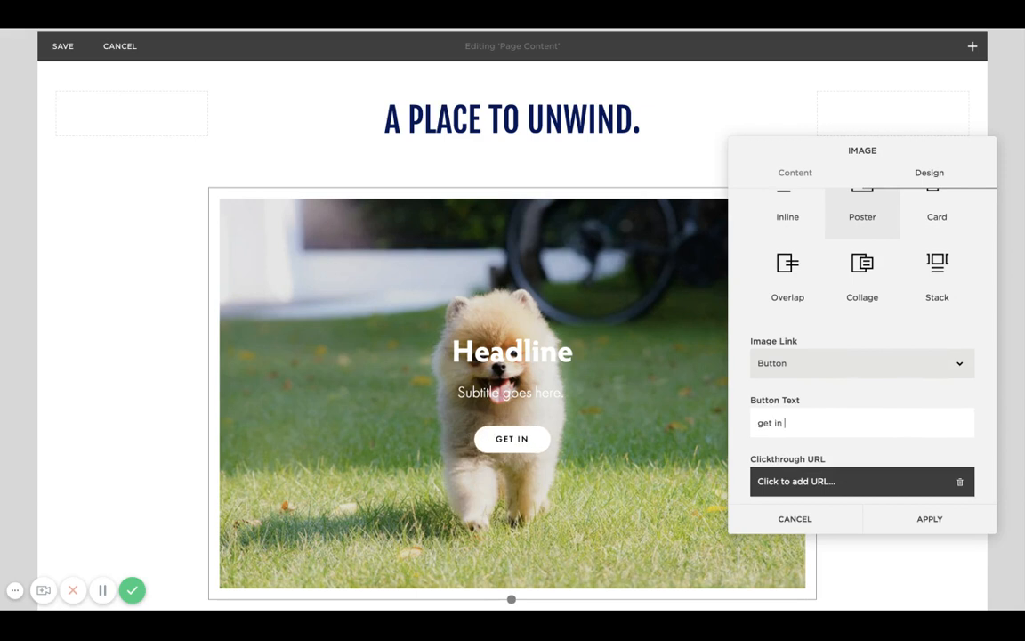
left_click(806, 484)
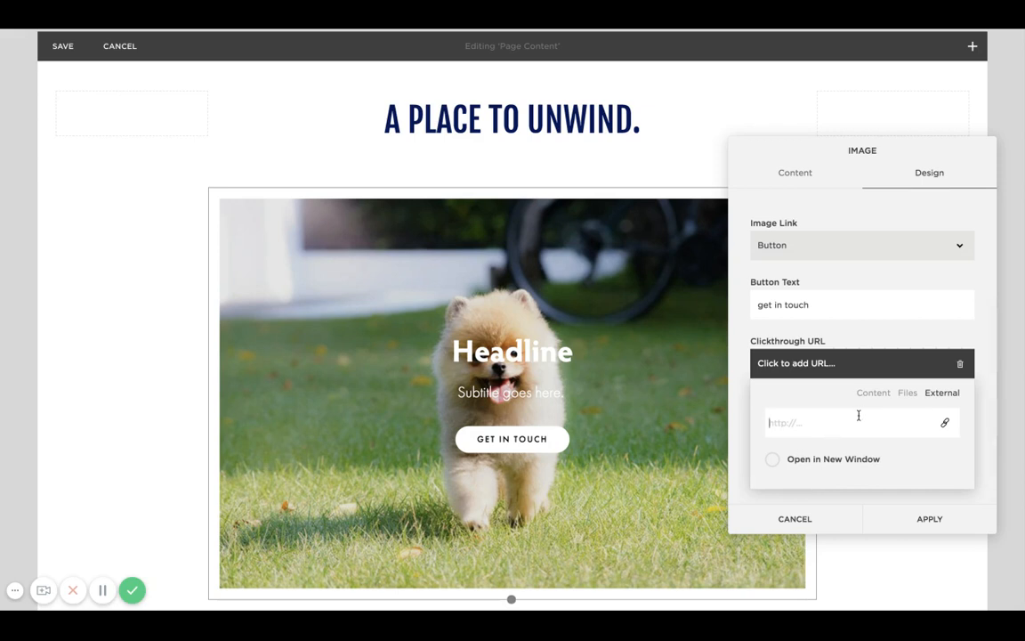
left_click(859, 416)
type("www.facebo")
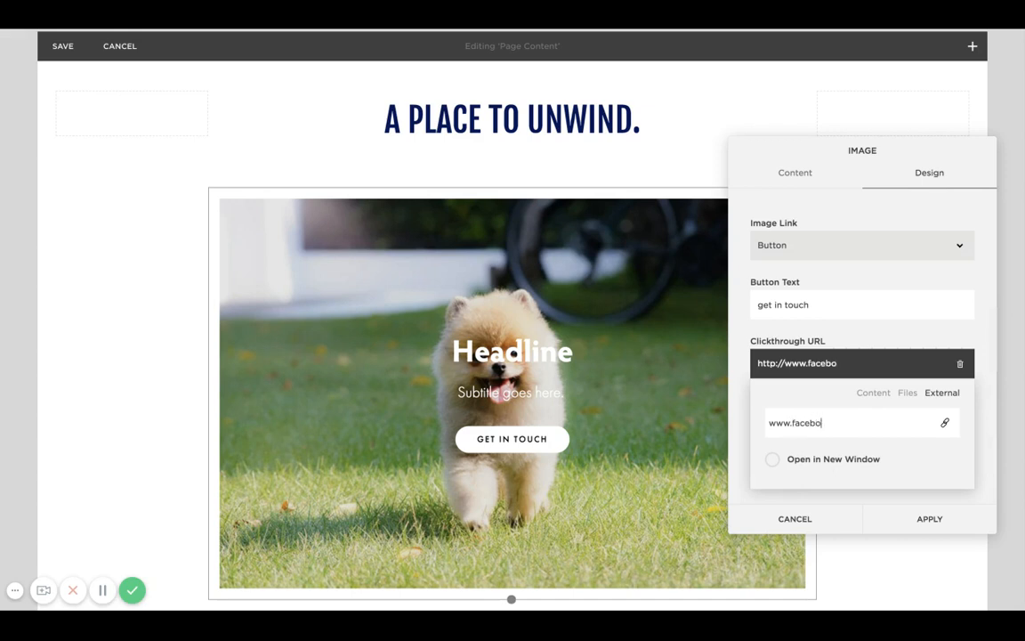
type("ok.com")
key("Return")
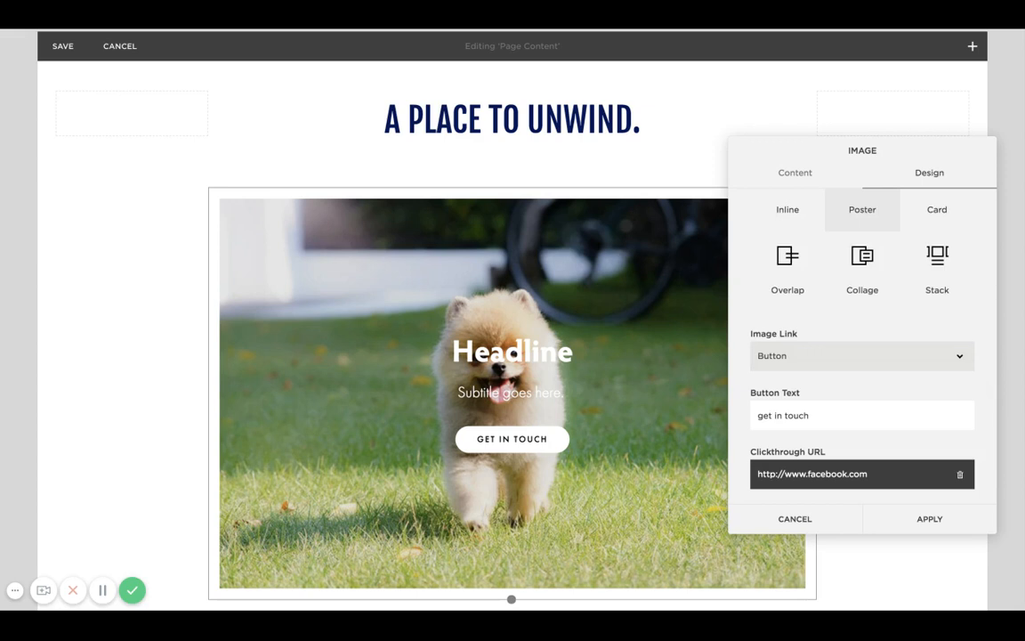
Switch the puppy image block from Poster to the Card layout.
scroll(899, 256, "up", 1)
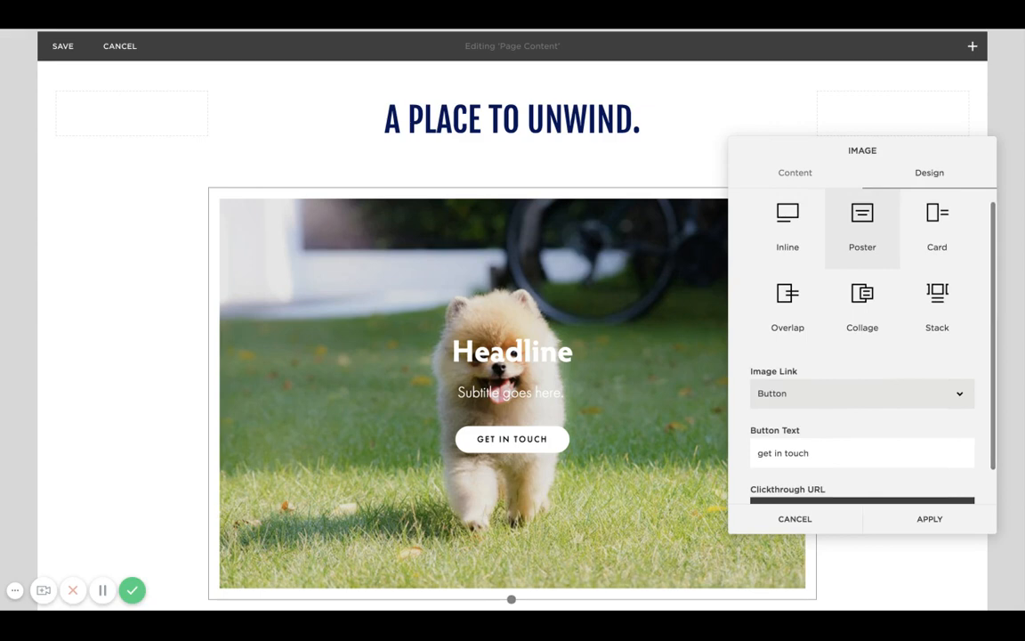
left_click(931, 219)
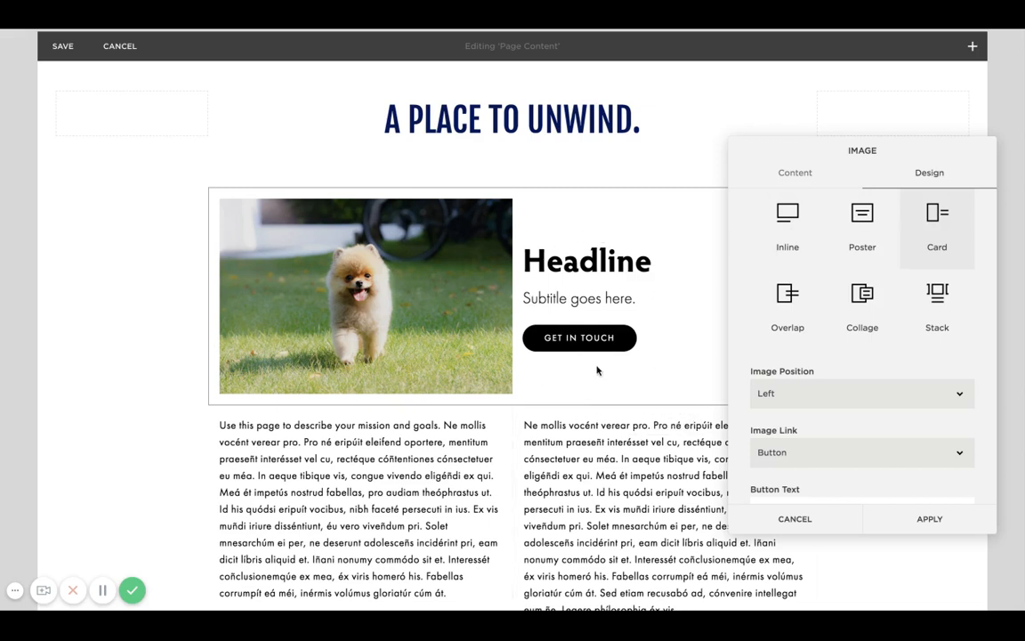
left_click(598, 260)
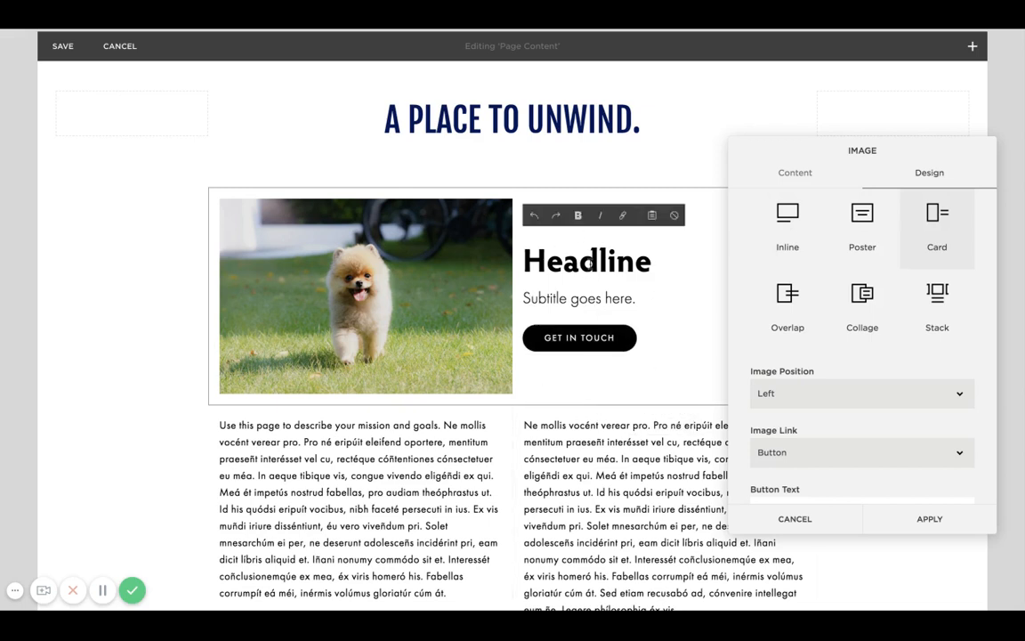
left_click(590, 298)
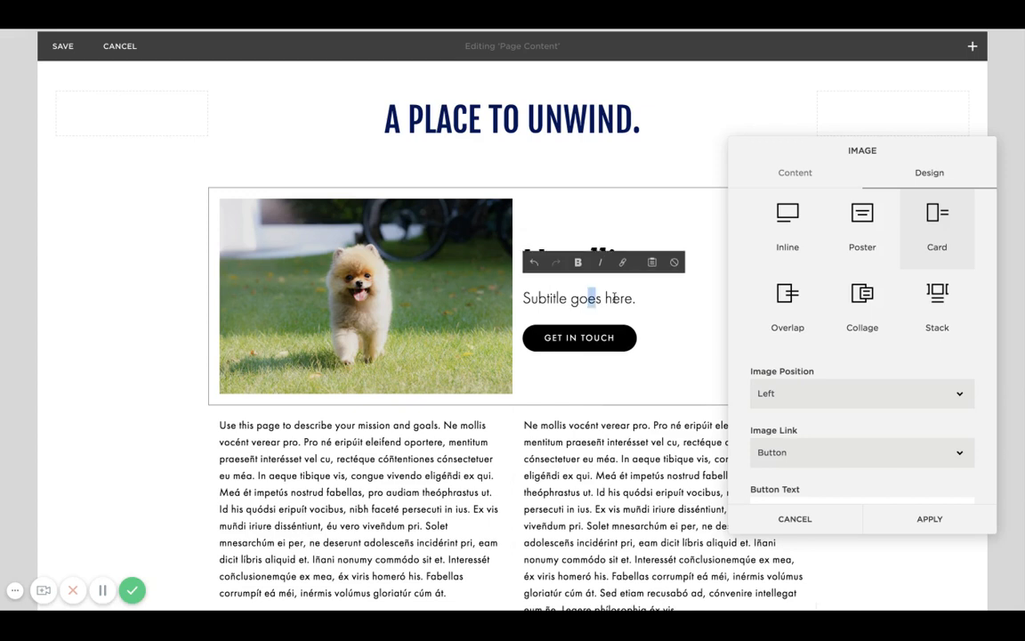
left_click(651, 300)
Set the card's image position to Right, try the On Image link, and return the image link to Button.
scroll(855, 374, "down", 1)
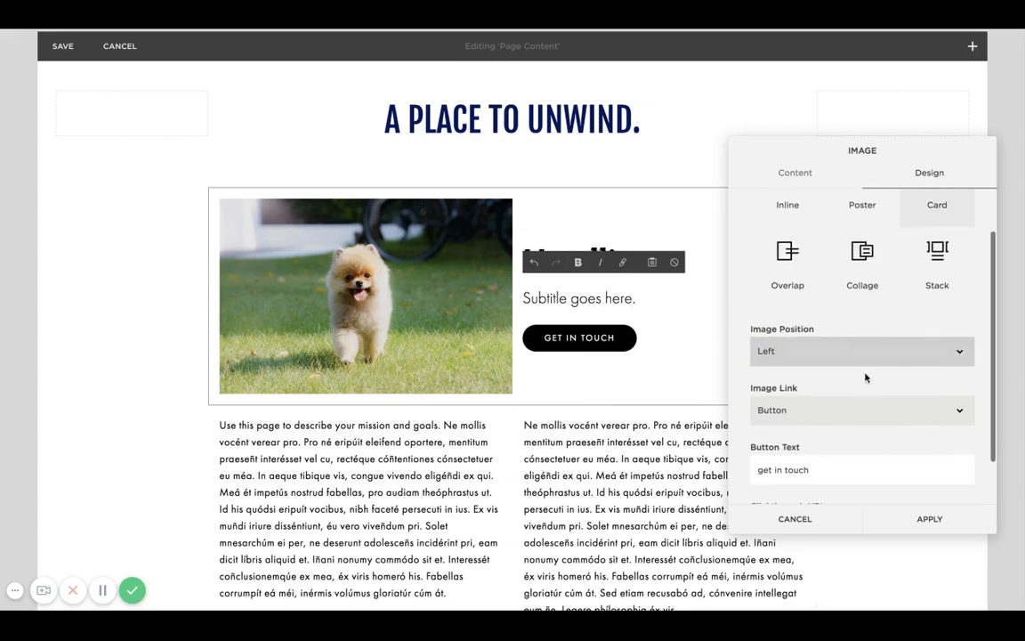
left_click(781, 354)
left_click(794, 365)
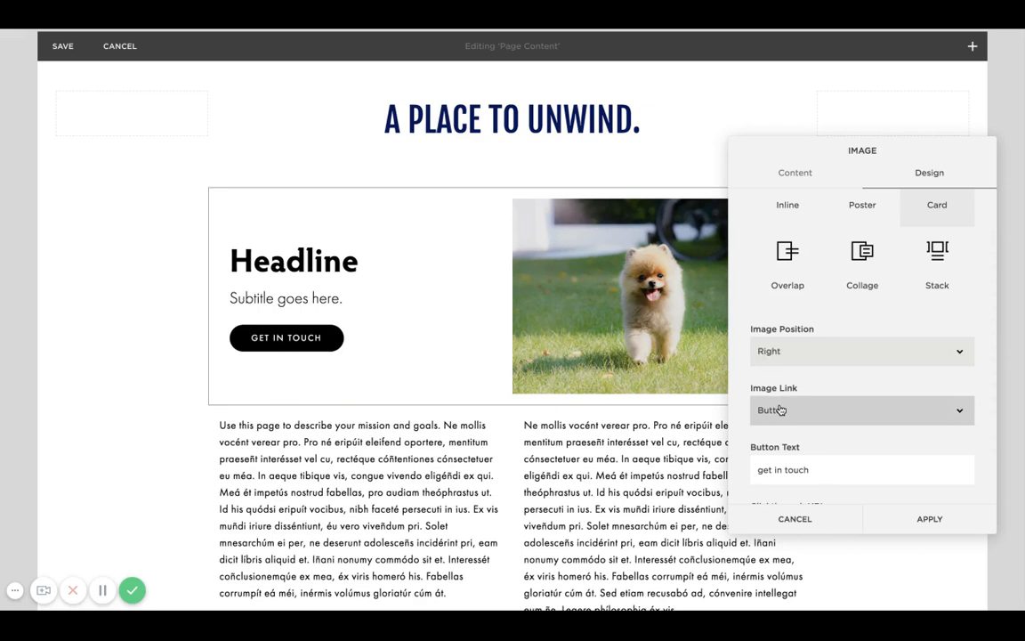
left_click(806, 422)
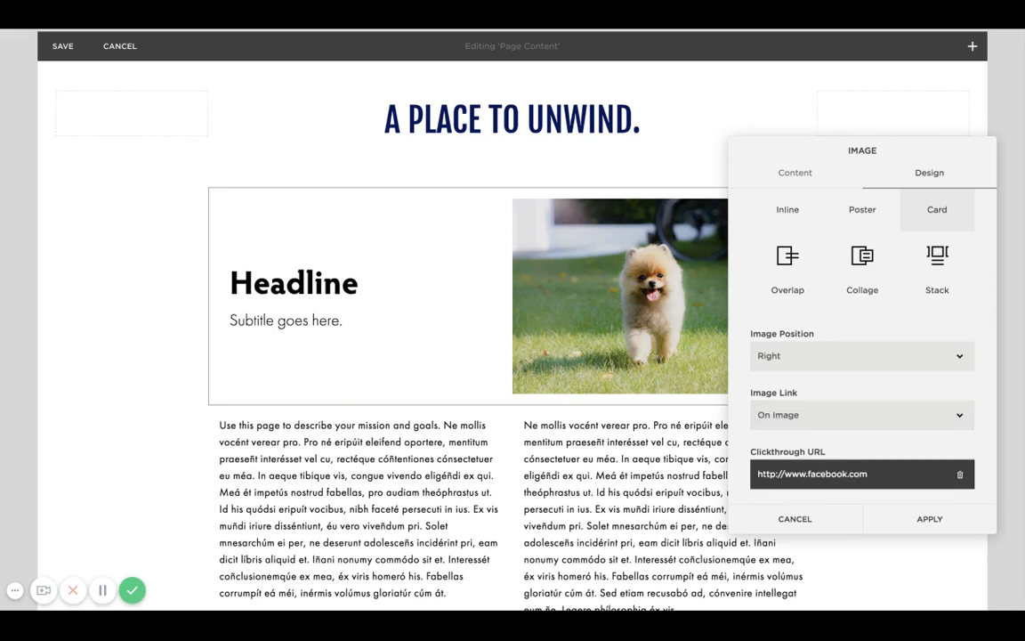
left_click(805, 422)
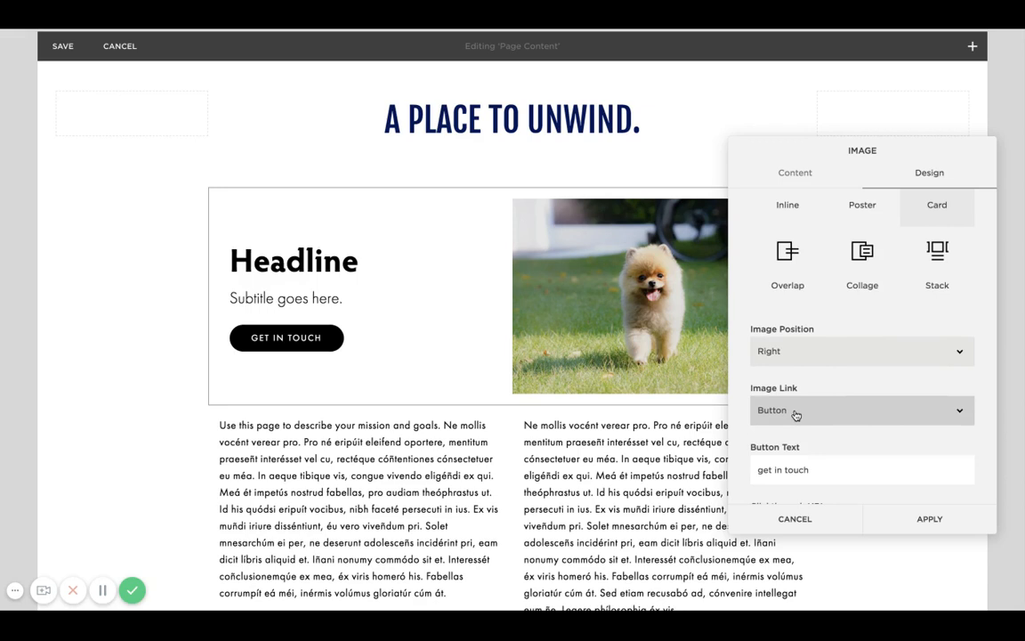
Remove the card's image link and switch the puppy block to the Overlap layout with the image position set to Left.
left_click(796, 416)
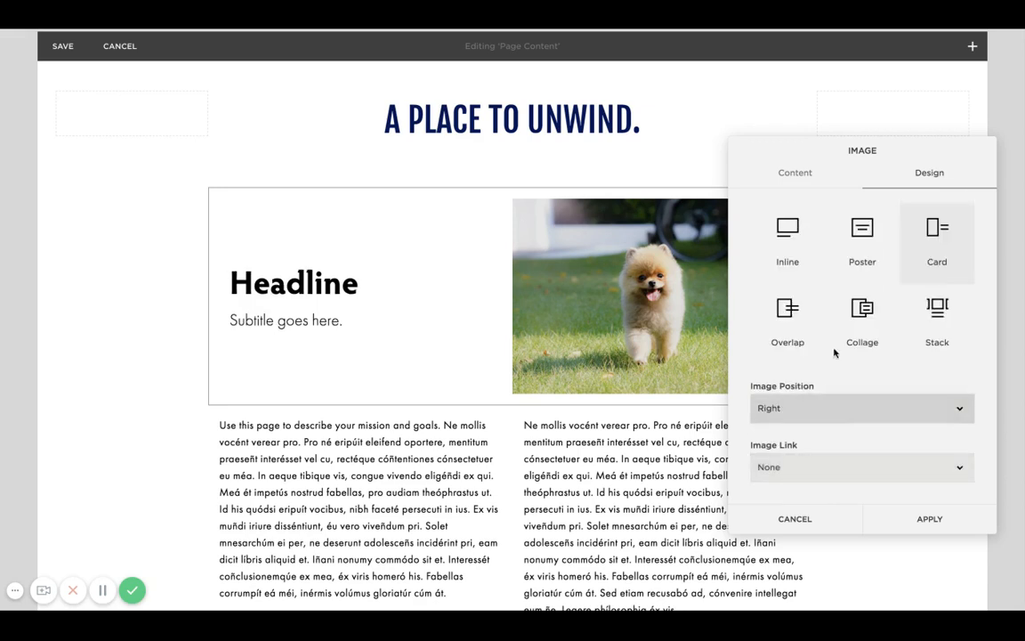
left_click(796, 307)
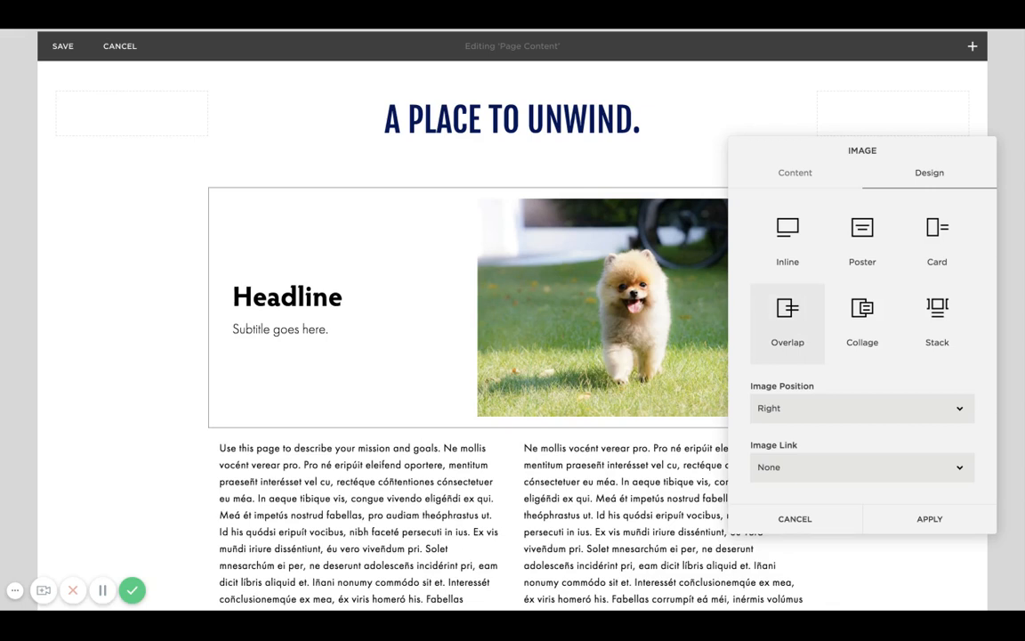
left_click(780, 417)
left_click(819, 411)
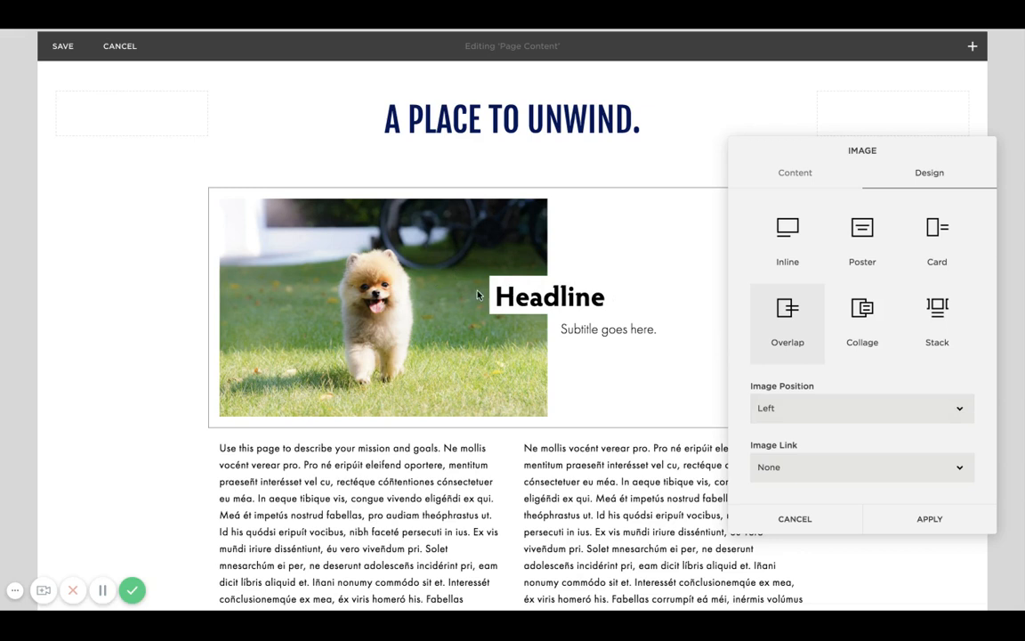
Set the overlap block's image link to Button.
left_click(544, 294)
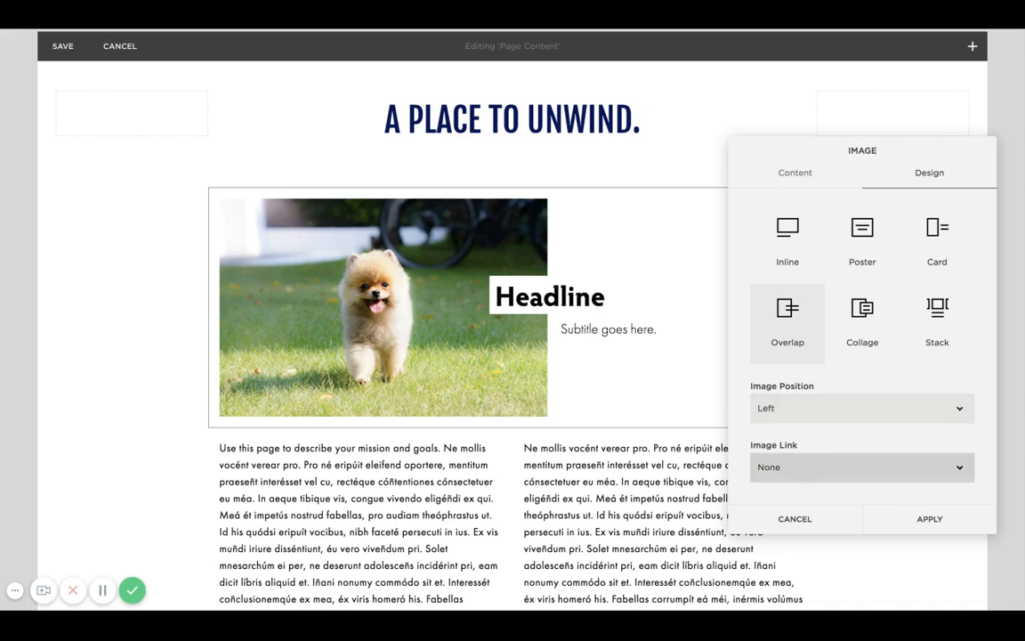
left_click(846, 493)
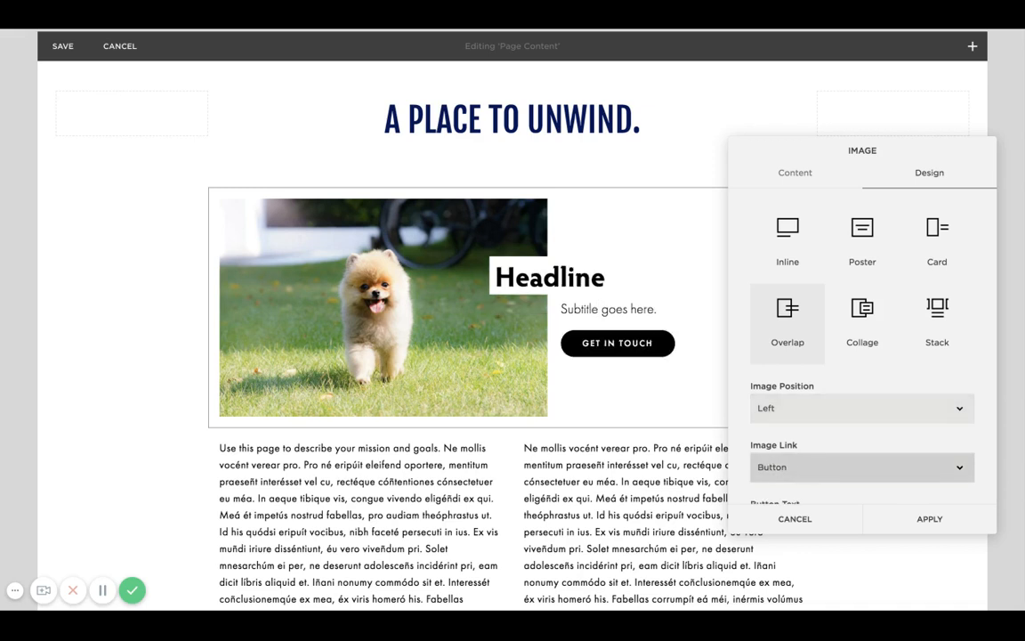
scroll(855, 468, "down", 1)
scroll(855, 467, "up", 1)
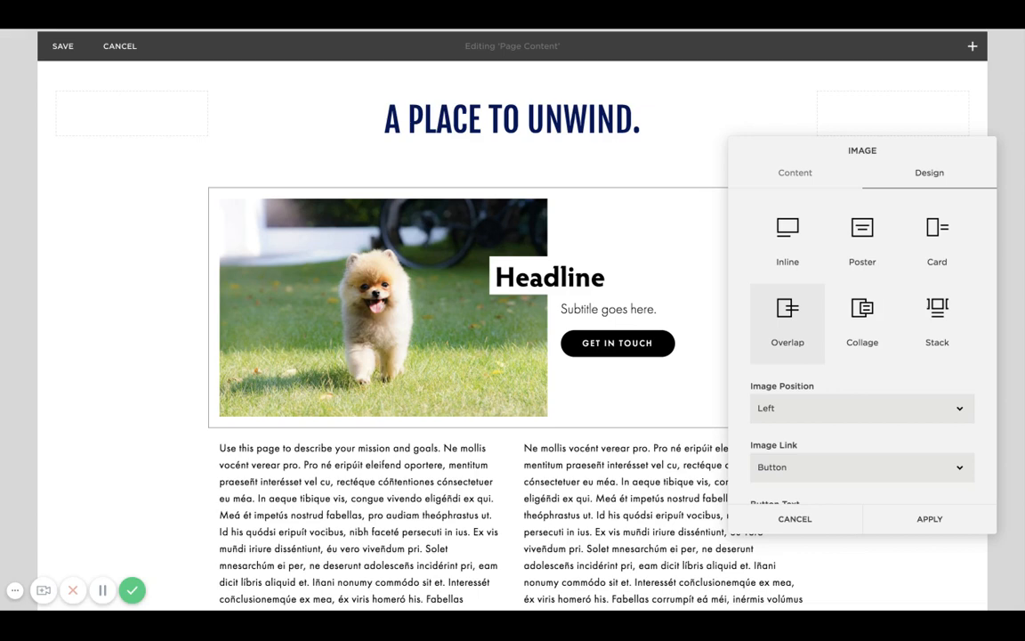
Switch the block to the Collage layout and set its image link to On Image.
left_click(861, 322)
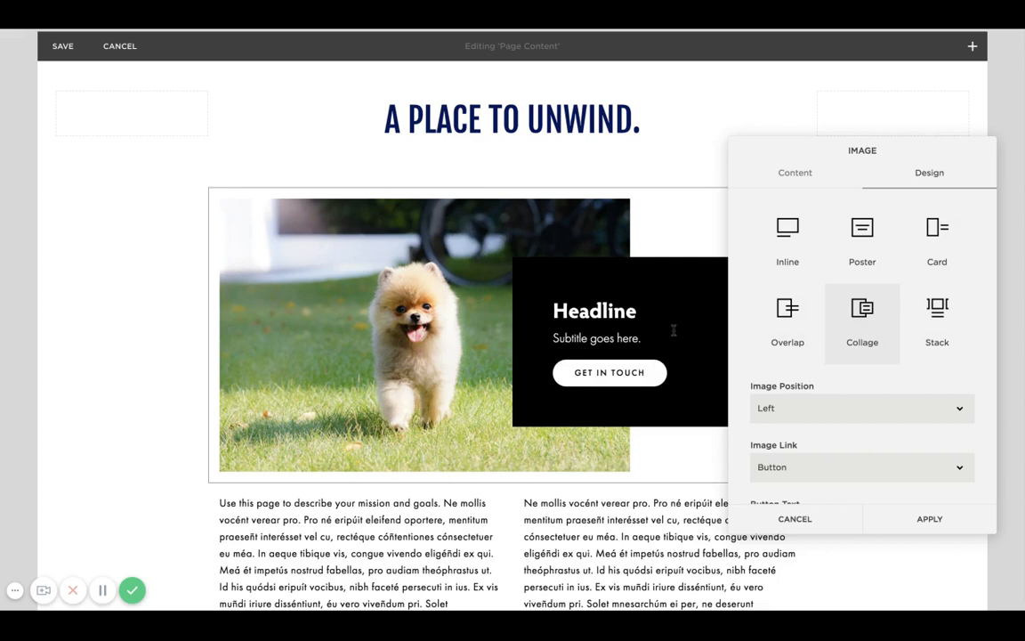
left_click(609, 338)
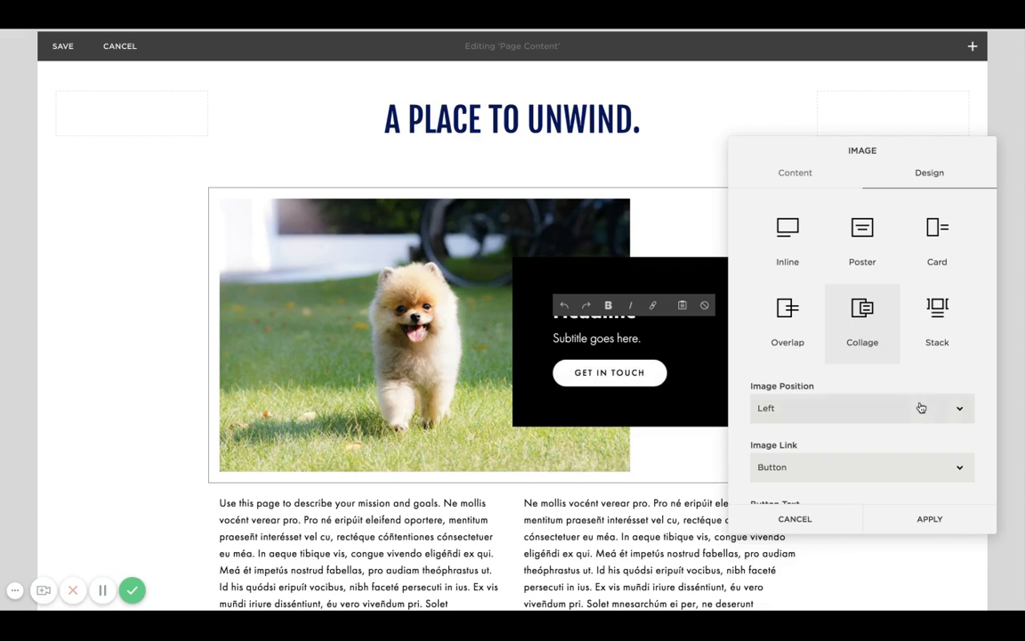
scroll(916, 407, "down", 3)
left_click(803, 362)
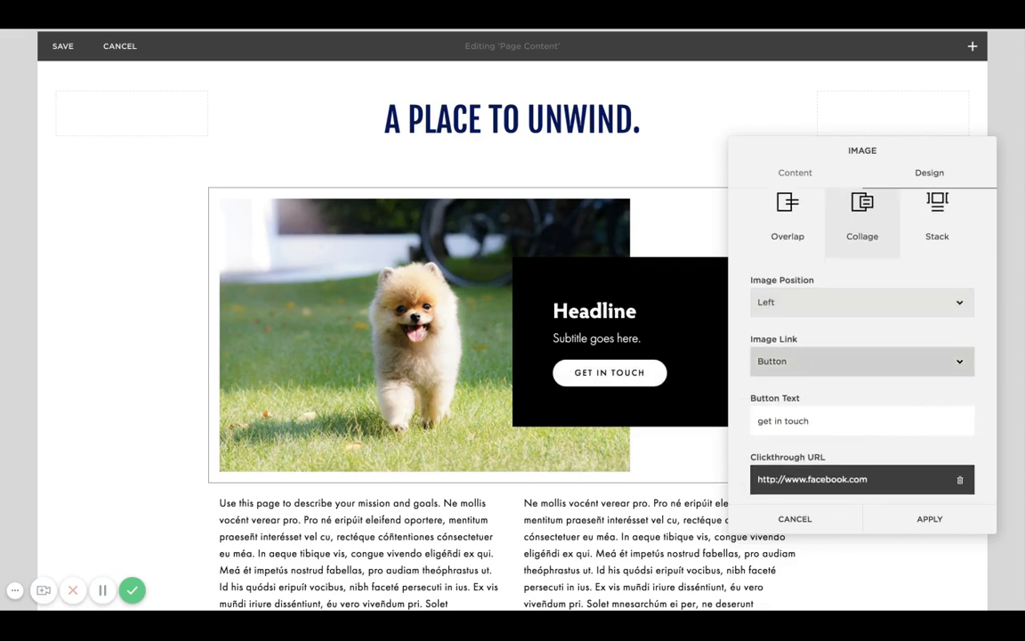
left_click(837, 348)
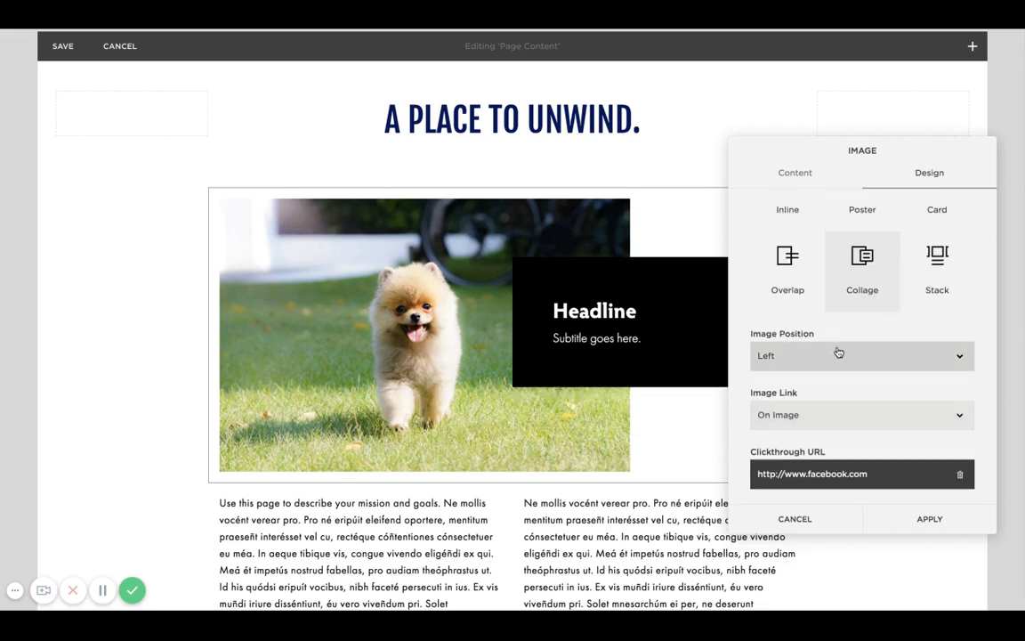
scroll(838, 353, "up", 2)
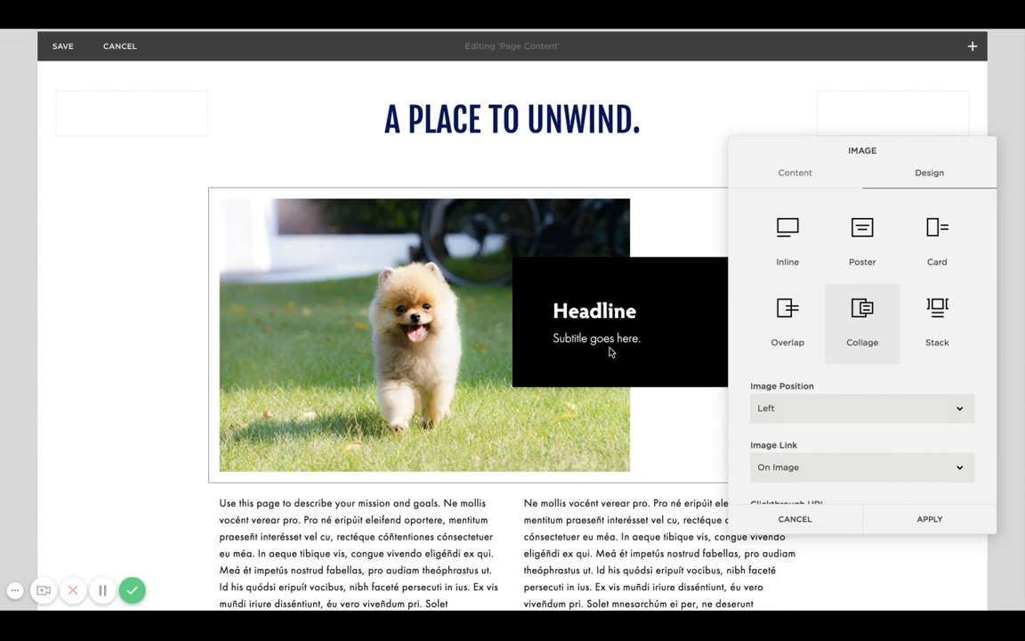
Switch the block to the Stack layout and set its image link to Button.
left_click(939, 312)
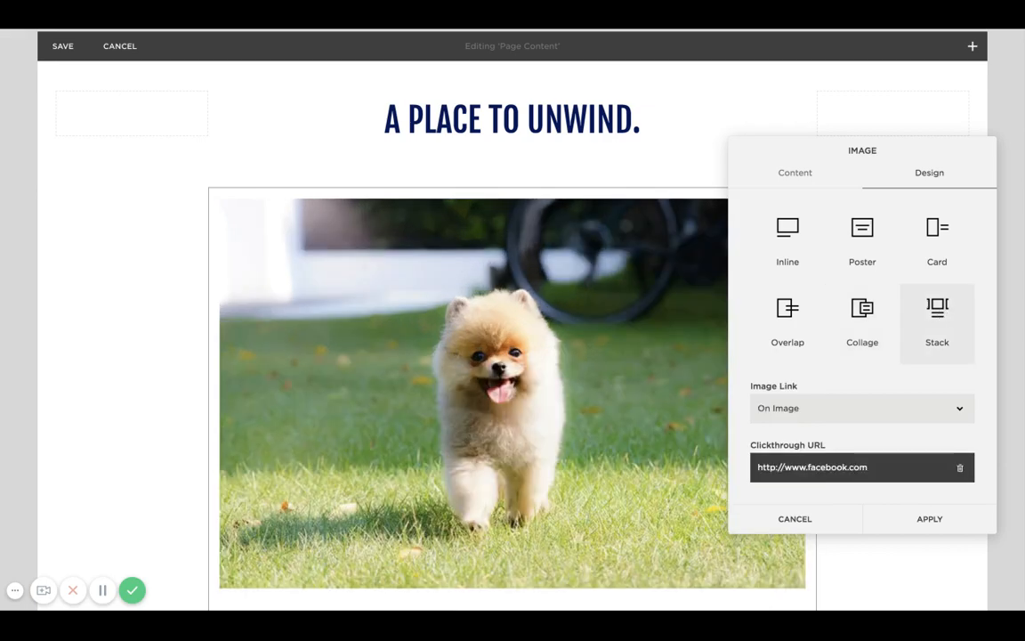
scroll(622, 307, "down", 5)
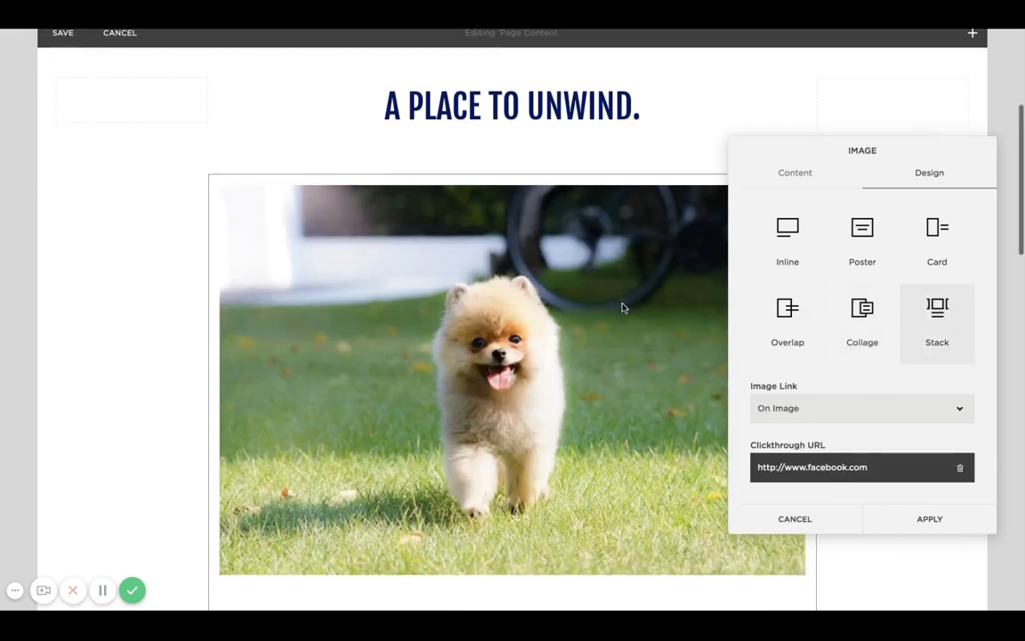
scroll(623, 307, "down", 2)
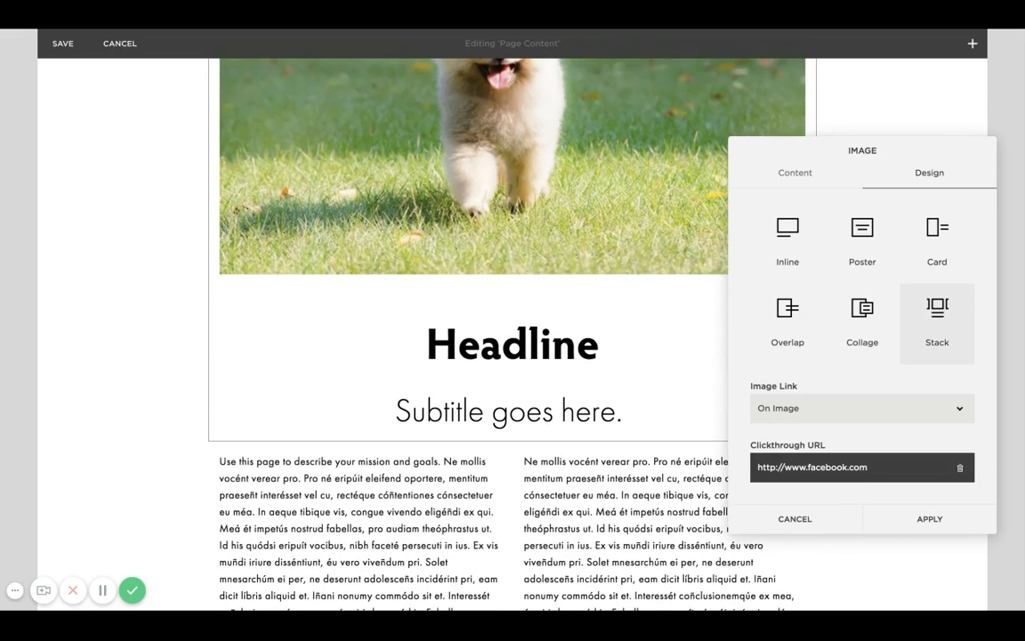
left_click(503, 343)
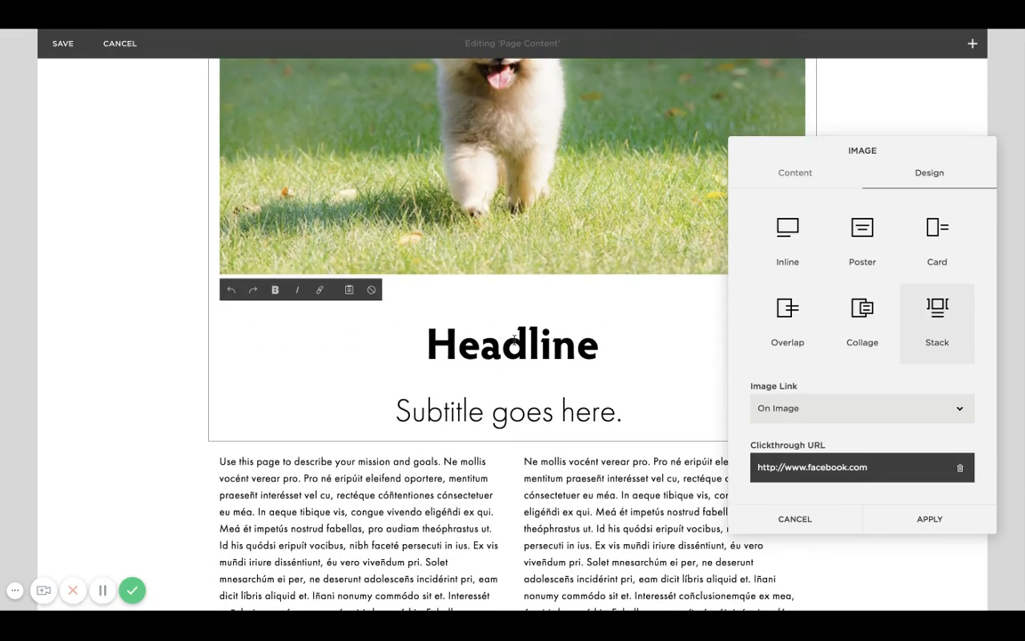
left_click(534, 409)
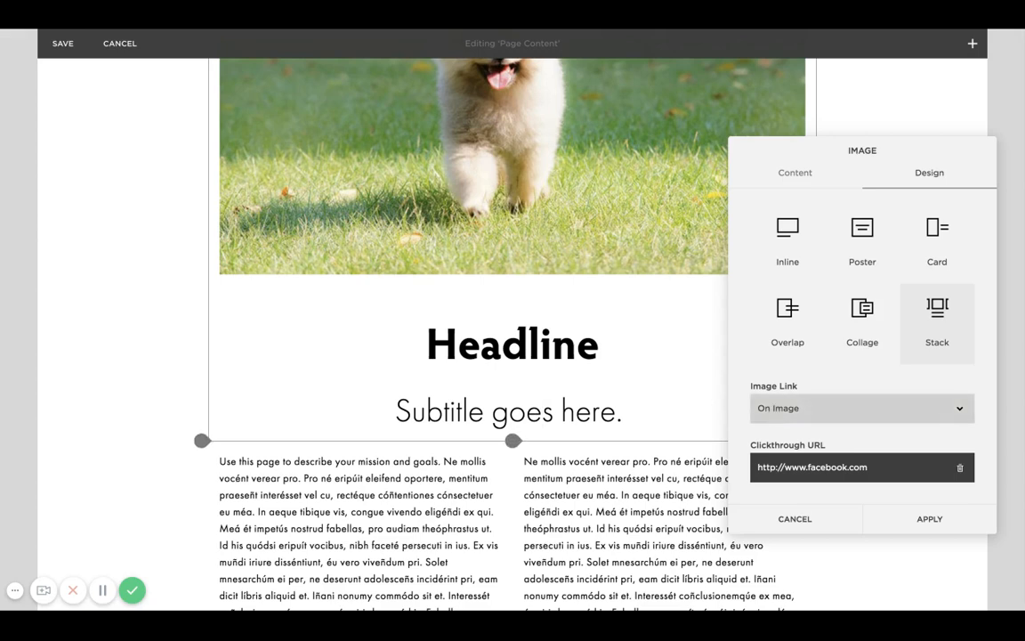
left_click(861, 421)
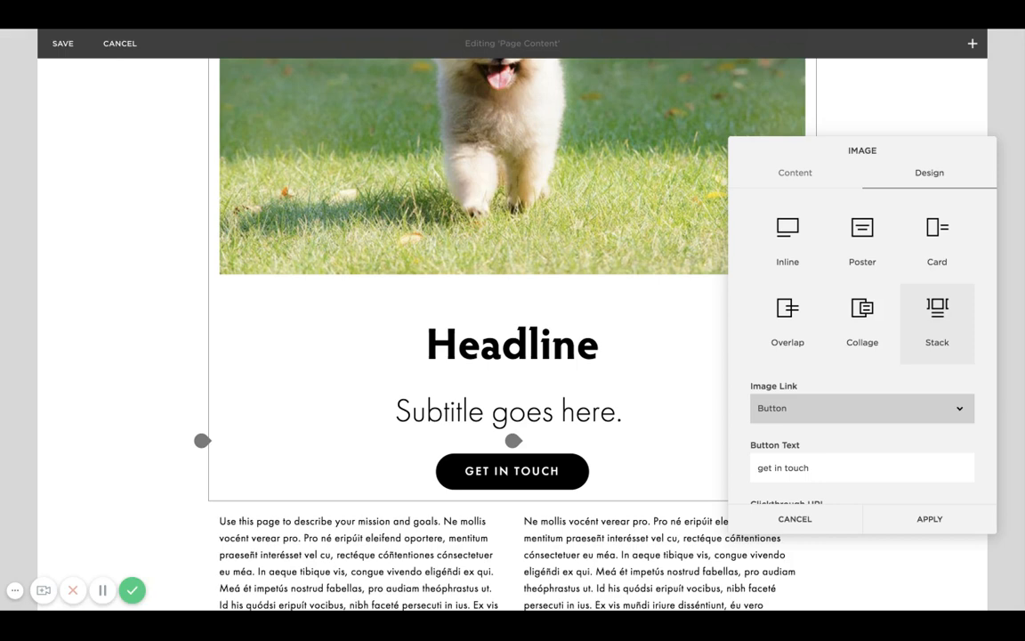
scroll(677, 391, "up", 5)
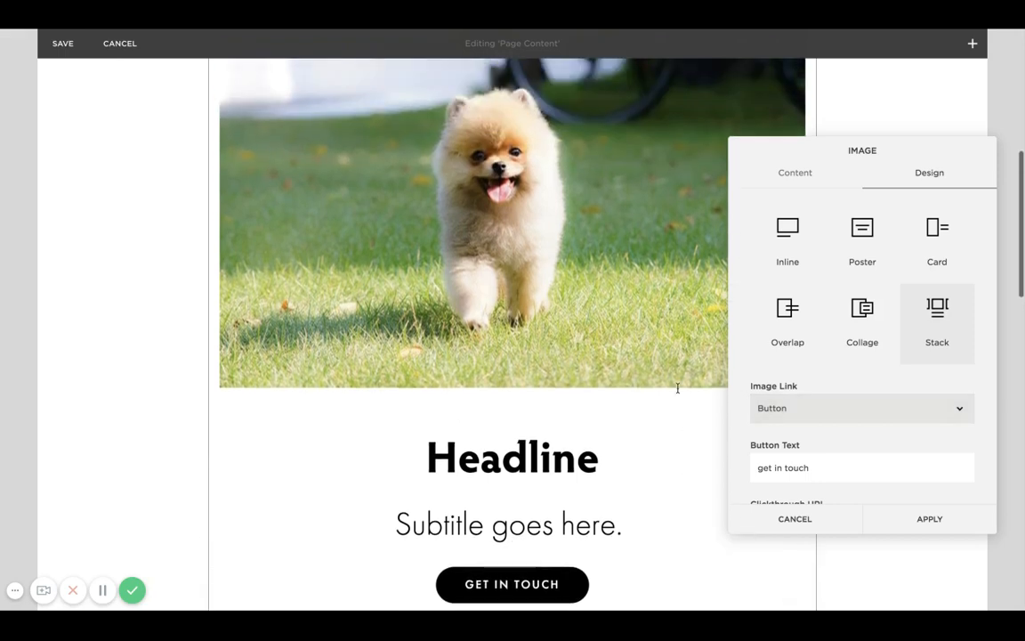
Change the puppy image block back to the Card layout, apply it, and save the page content.
left_click(936, 272)
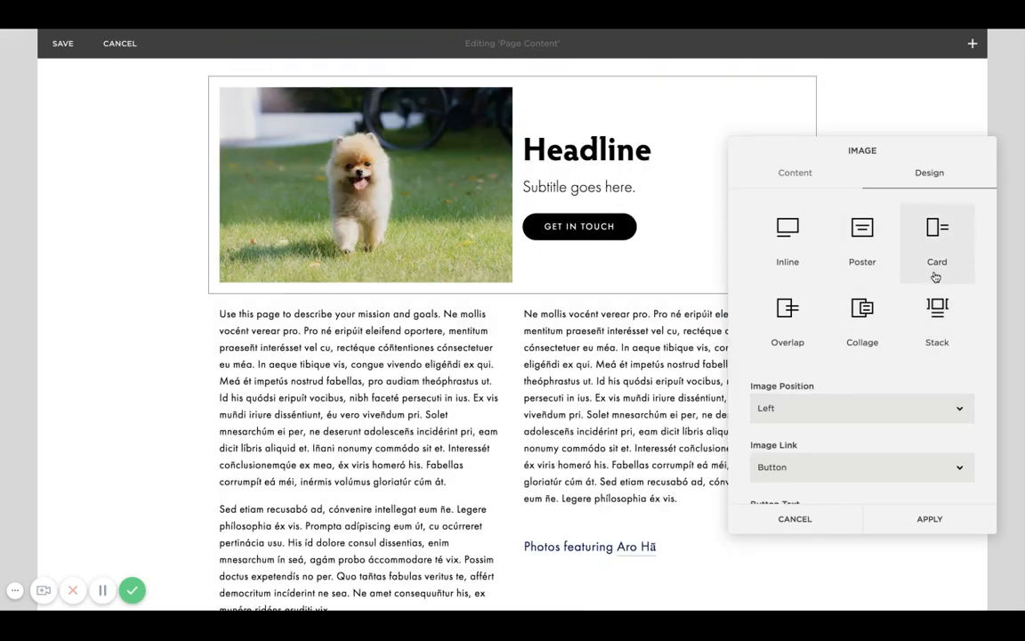
scroll(623, 284, "up", 2)
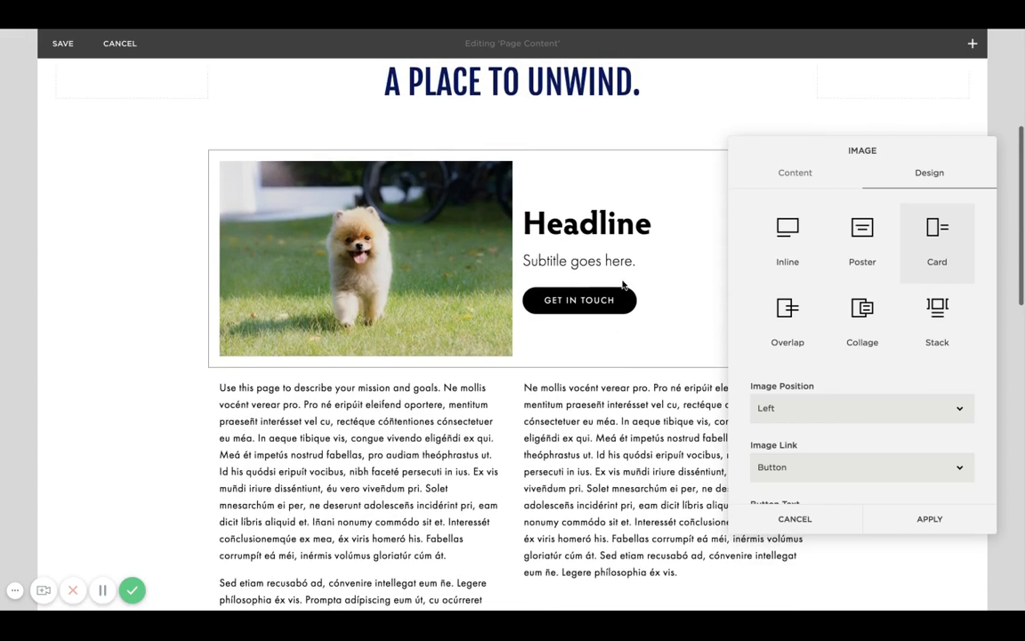
scroll(623, 285, "up", 3)
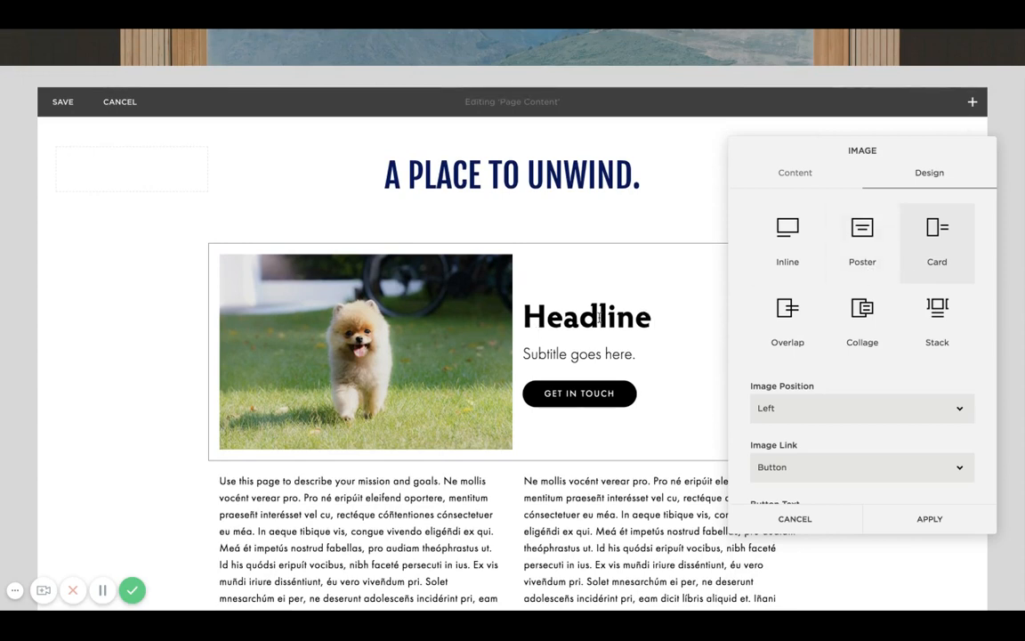
left_click(929, 519)
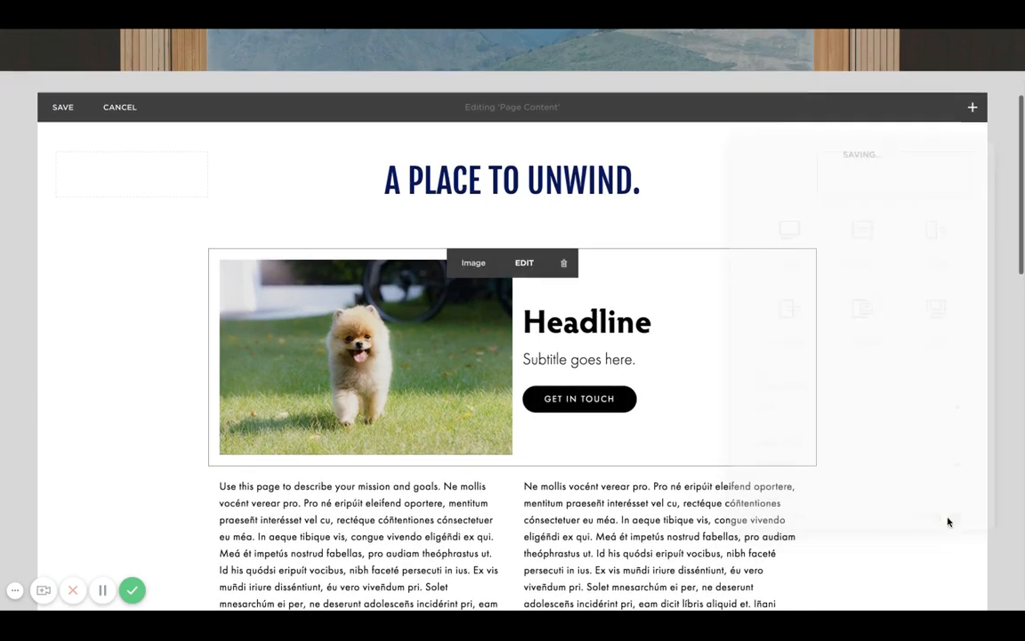
left_click(60, 103)
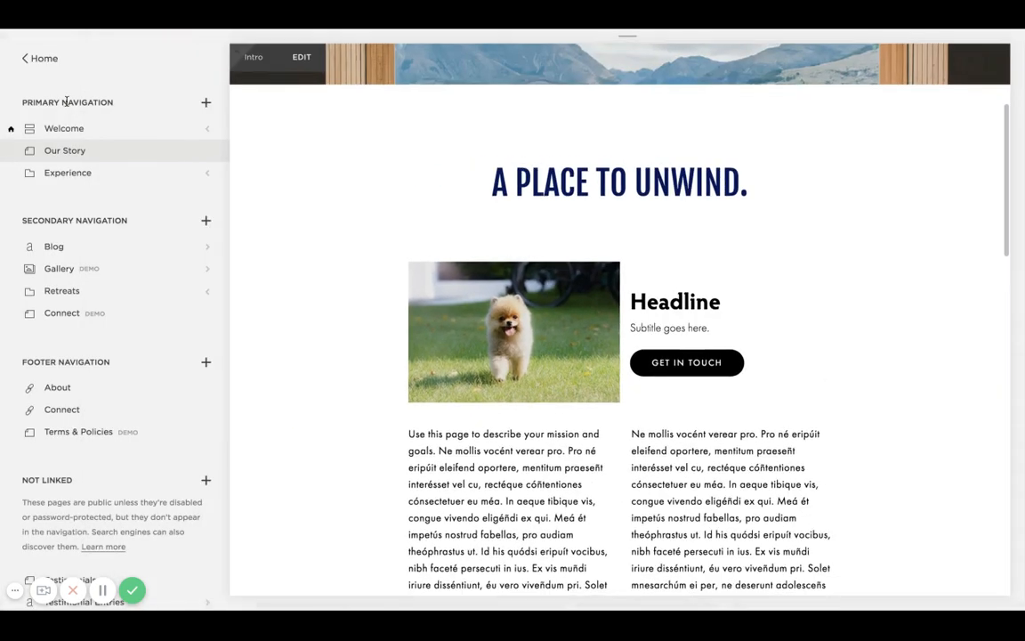
Open the site's Style Editor and go to the Image Block: Card settings.
left_click(44, 59)
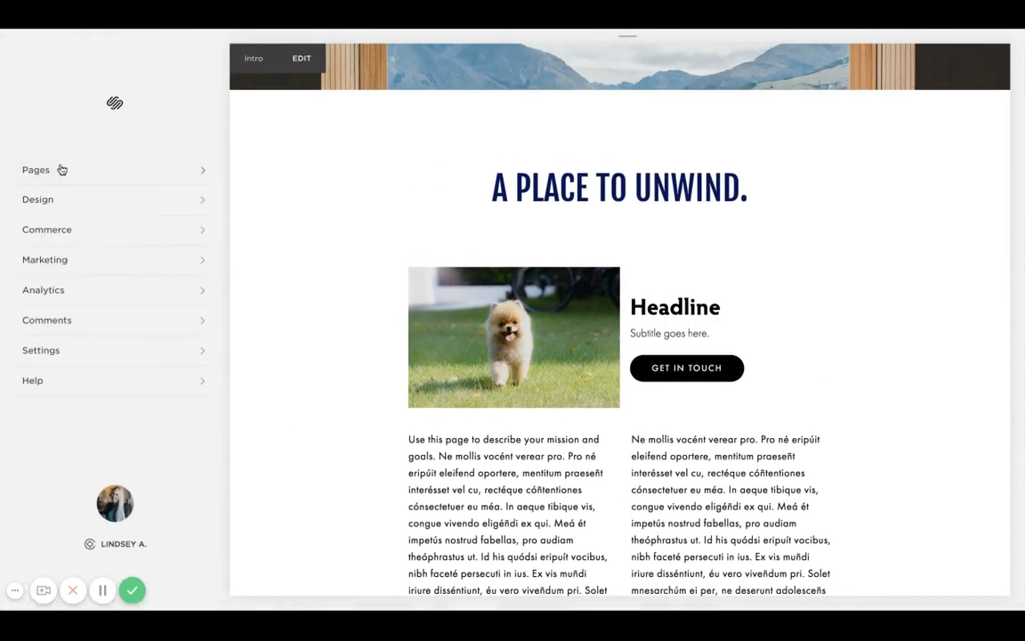
left_click(48, 200)
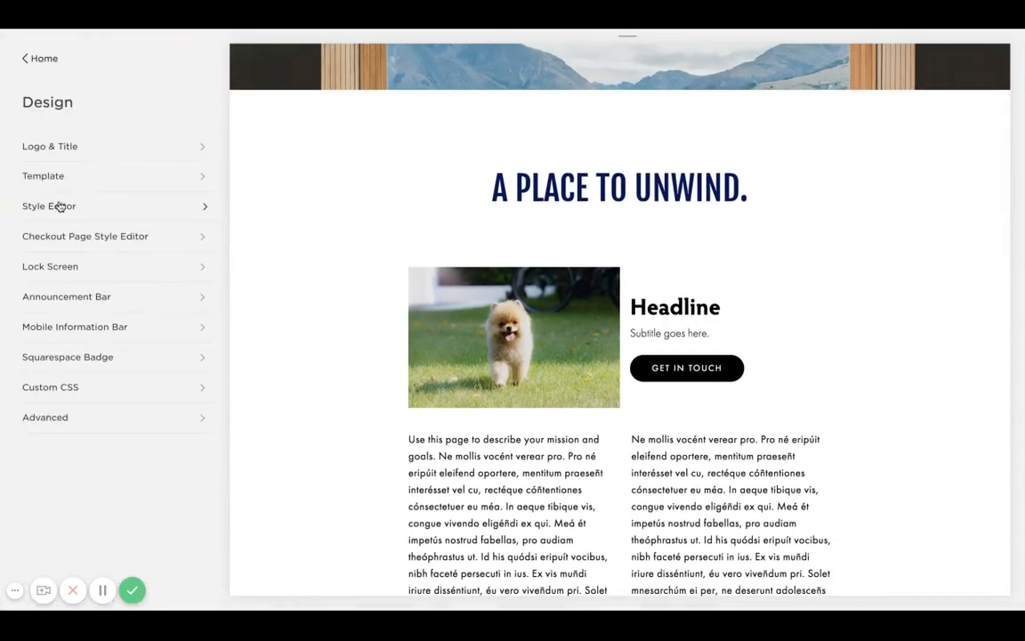
left_click(57, 205)
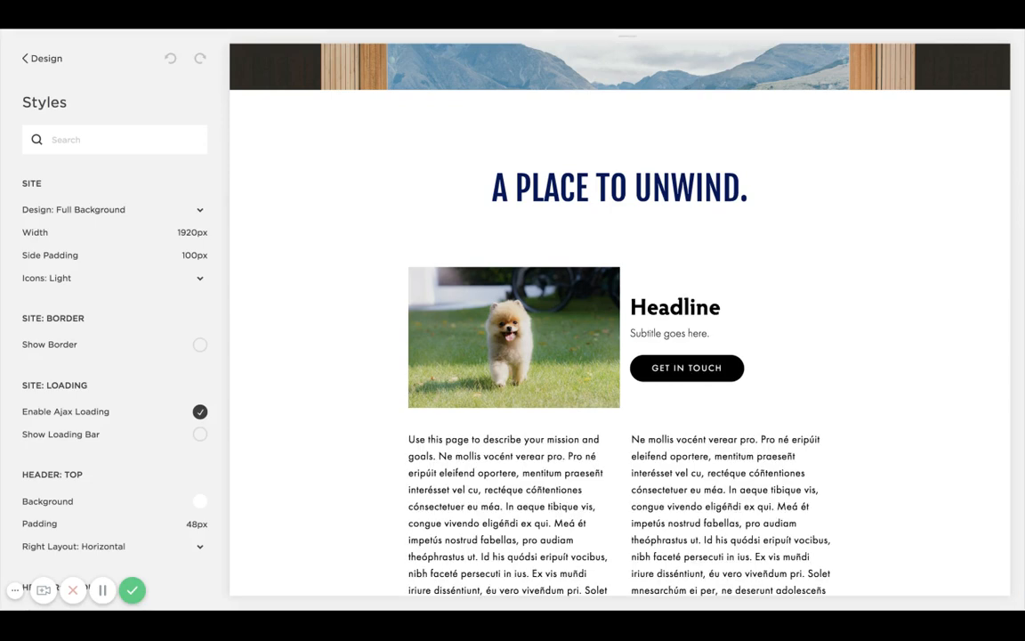
scroll(137, 209, "down", 10)
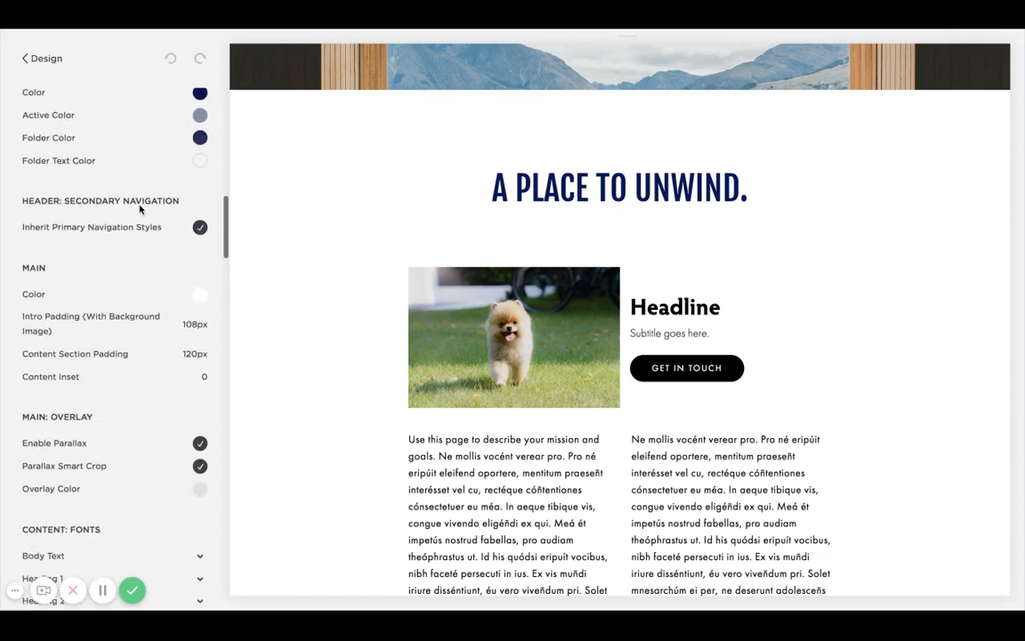
scroll(140, 208, "down", 20)
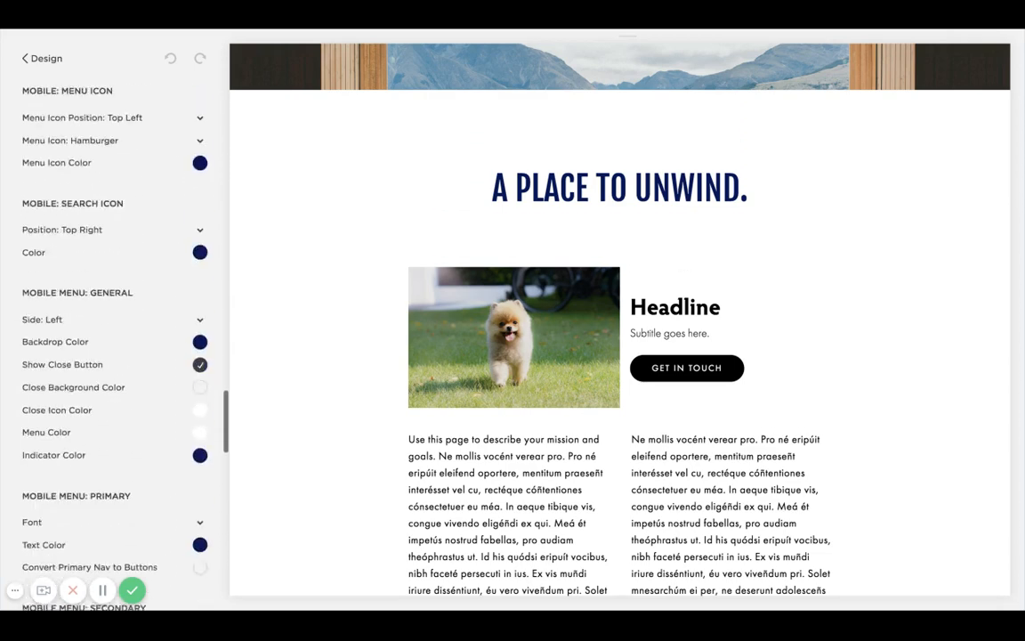
scroll(114, 320, "down", 20)
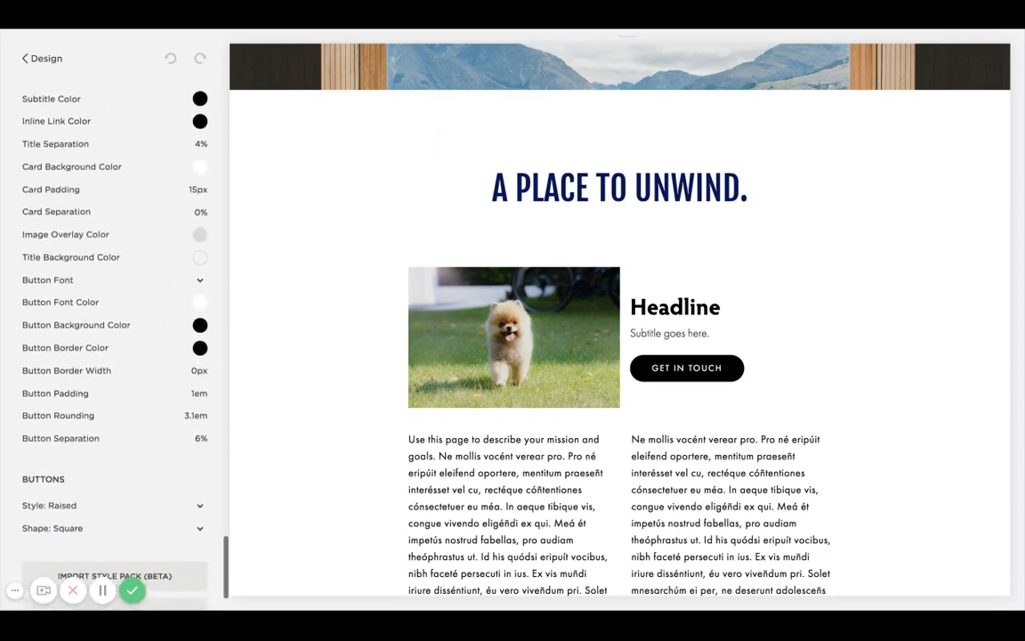
scroll(114, 321, "up", 5)
scroll(114, 320, "down", 3)
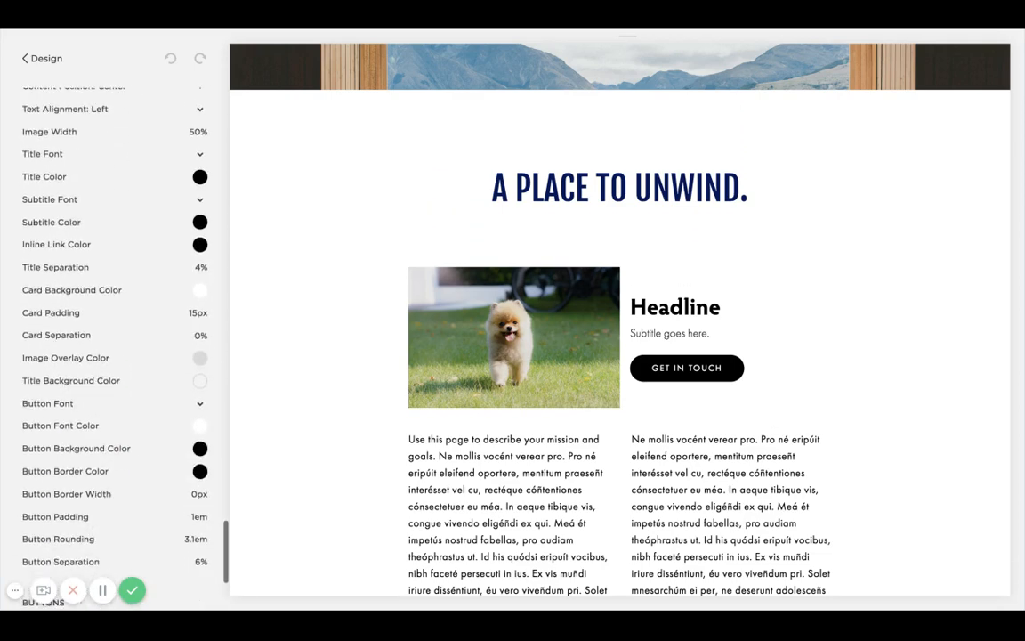
scroll(114, 267, "up", 2)
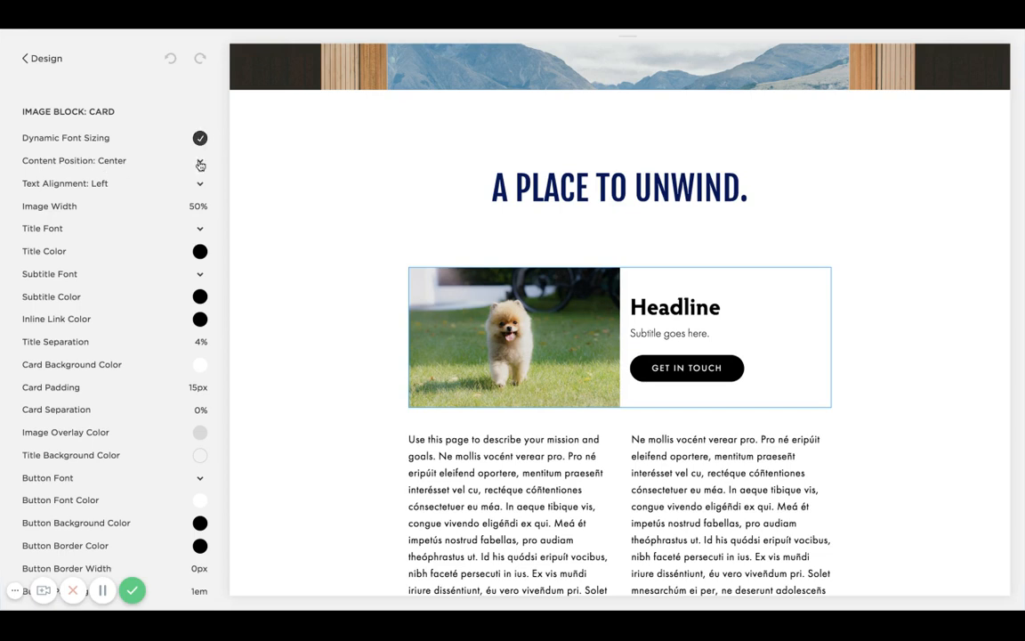
Try the card's content position at Top and Bottom, return it to Center, and set the text alignment to Center.
left_click(198, 147)
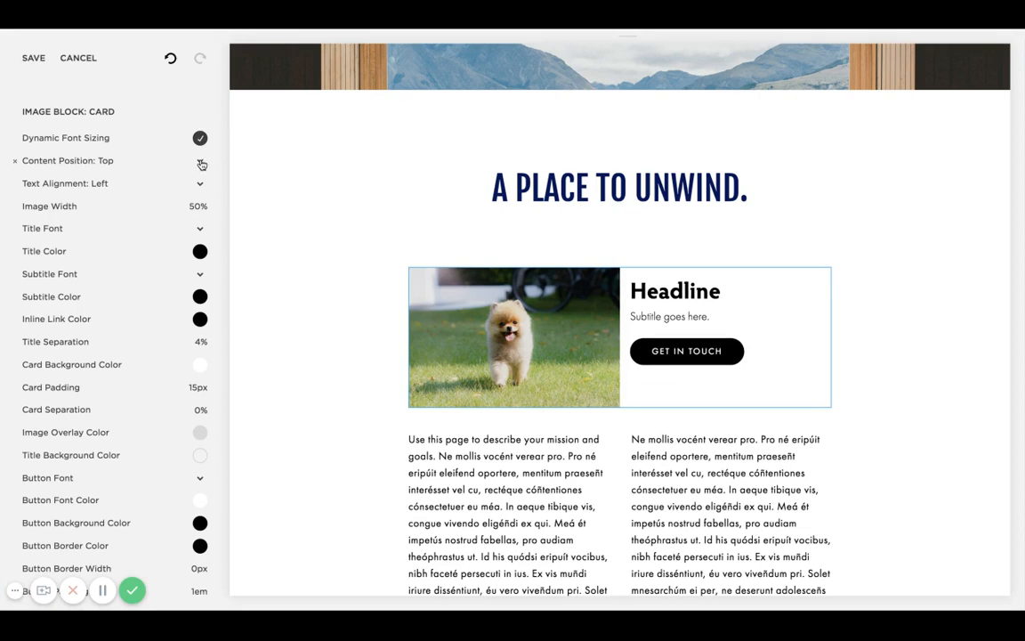
left_click(201, 164)
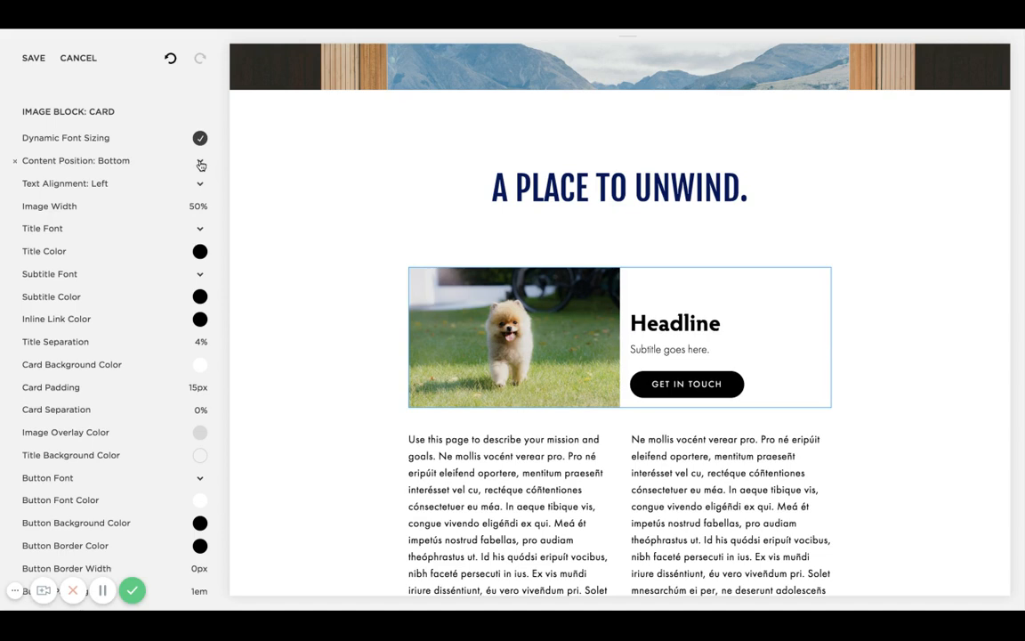
left_click(201, 164)
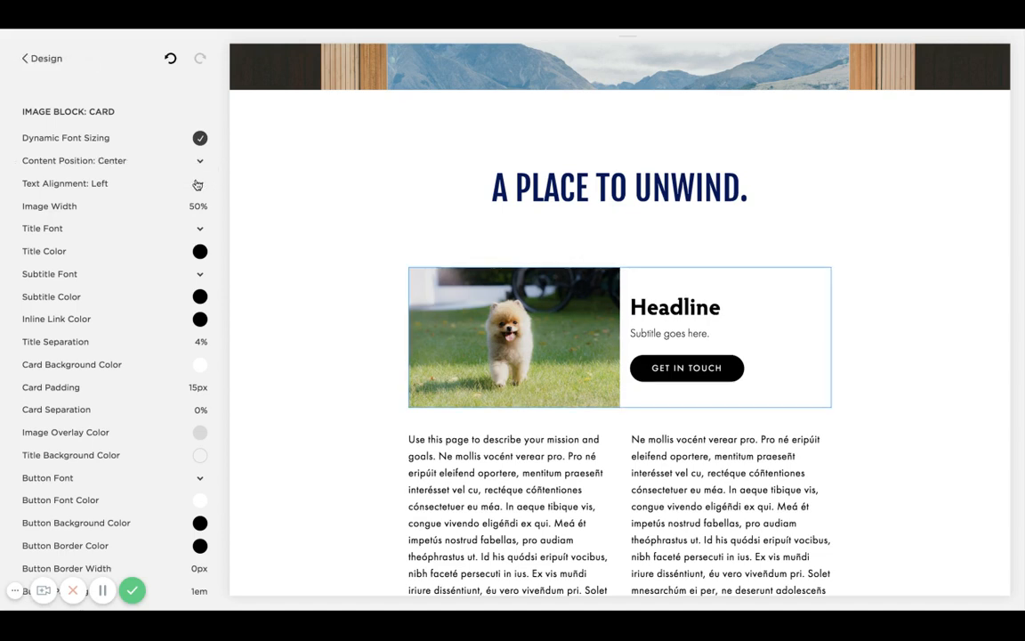
left_click(197, 184)
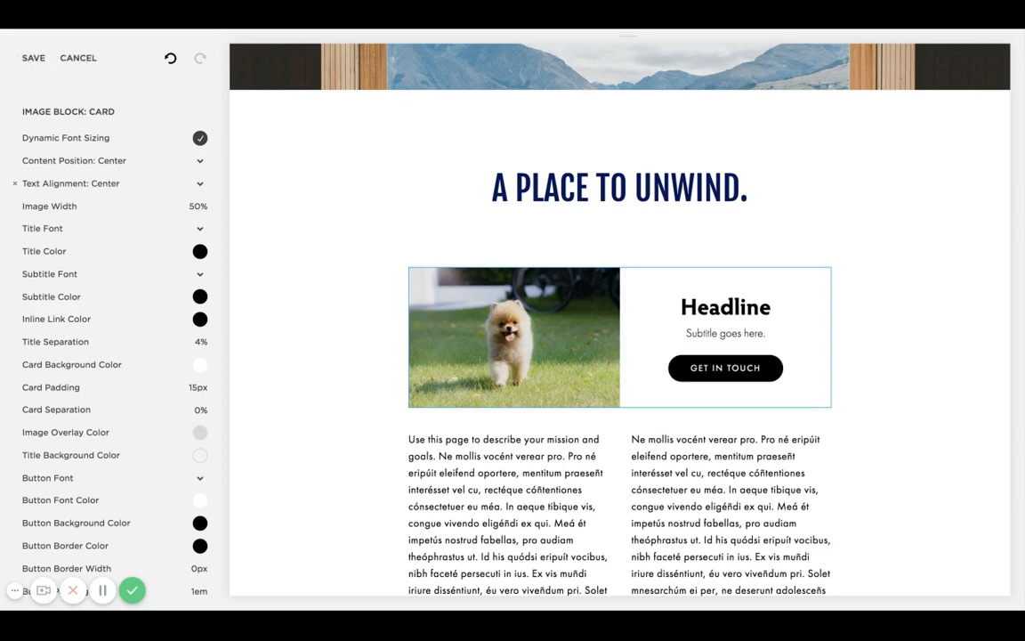
Try the card's image width at 73%, and settle on an image width of 60%.
left_click_drag(111, 205, 165, 206)
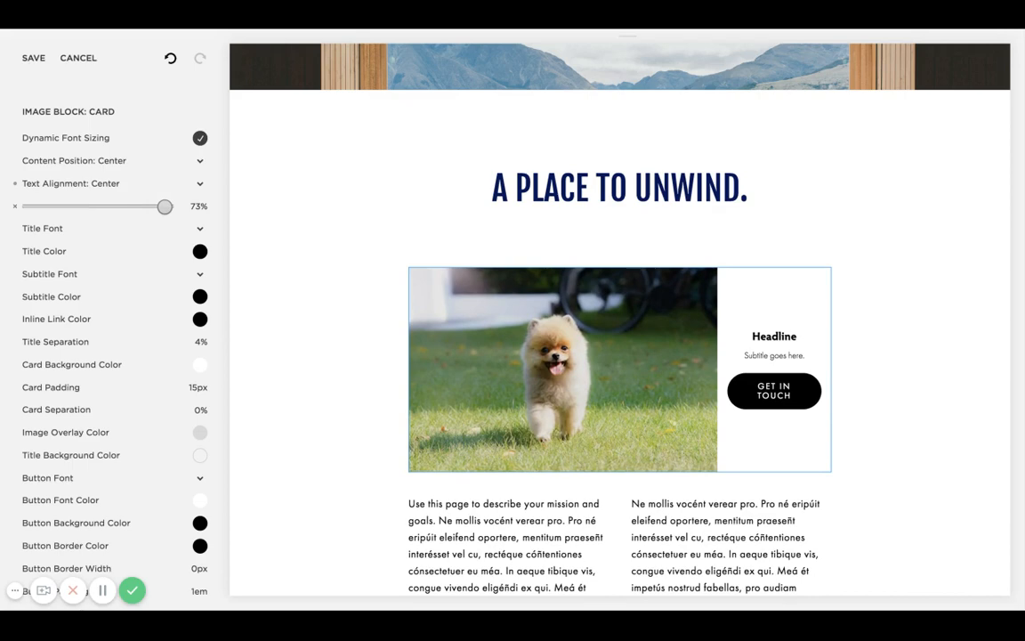
left_click_drag(164, 206, 136, 205)
scroll(136, 206, "down", 1)
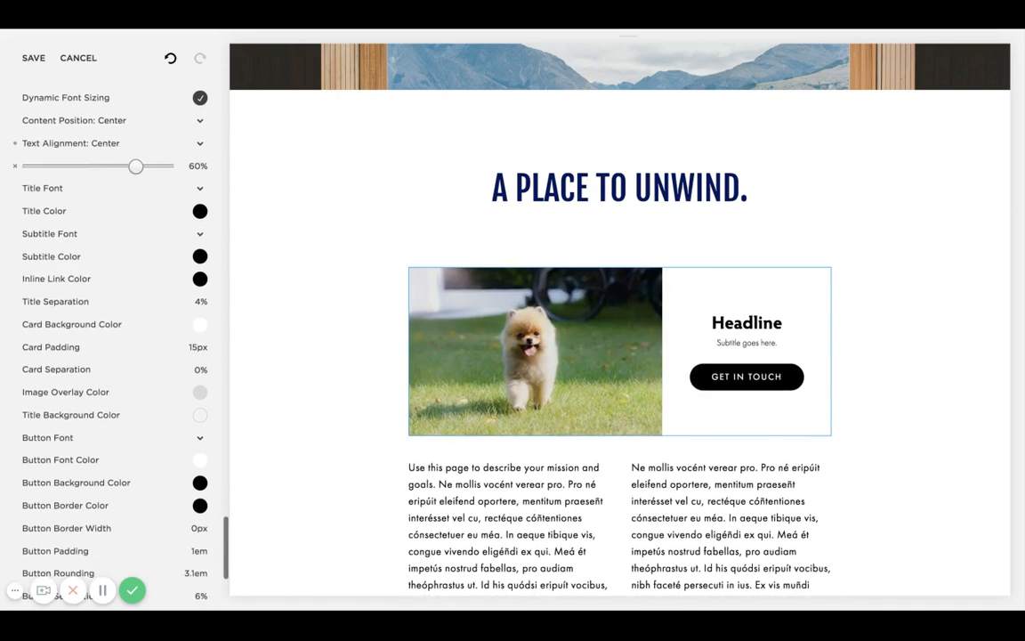
View the card's title font options, and set the title separation to 5%.
left_click(199, 188)
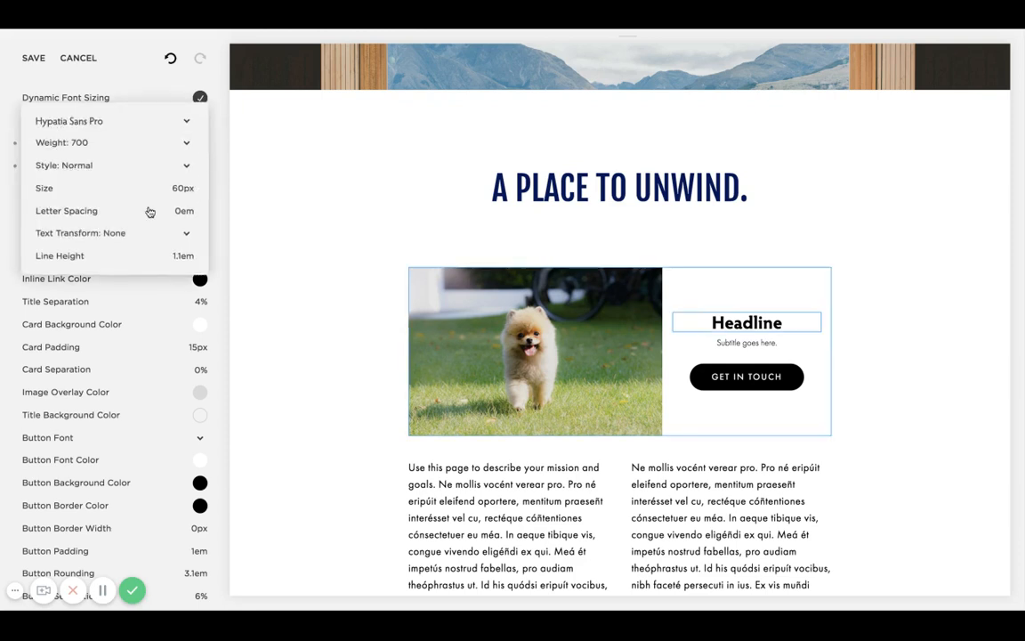
left_click(226, 220)
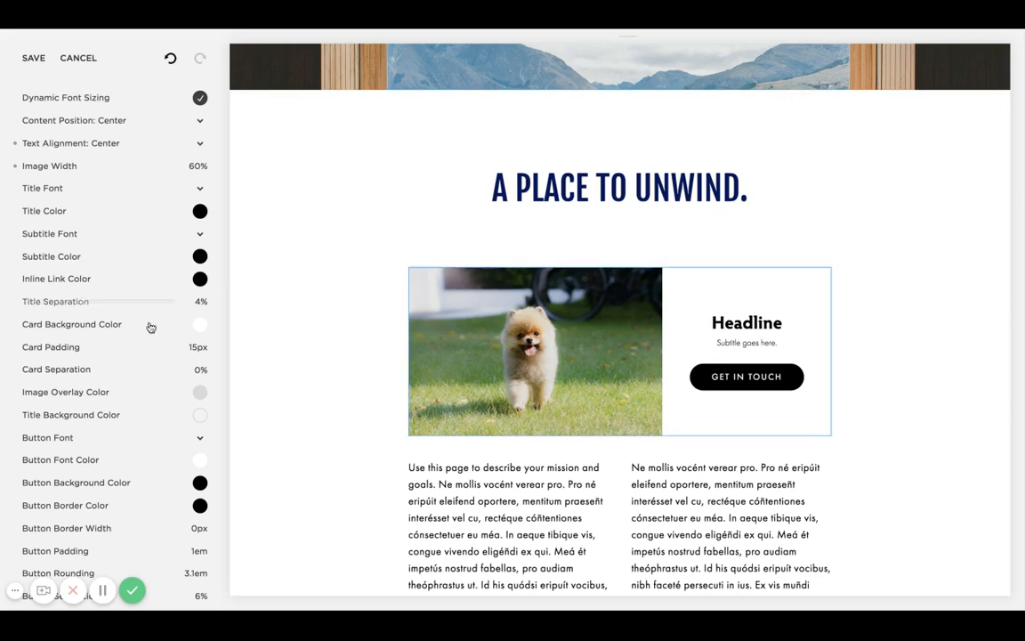
mouse_move(98, 306)
mouse_move(81, 301)
left_mouse_down()
mouse_move(141, 301)
mouse_move(98, 301)
left_mouse_up()
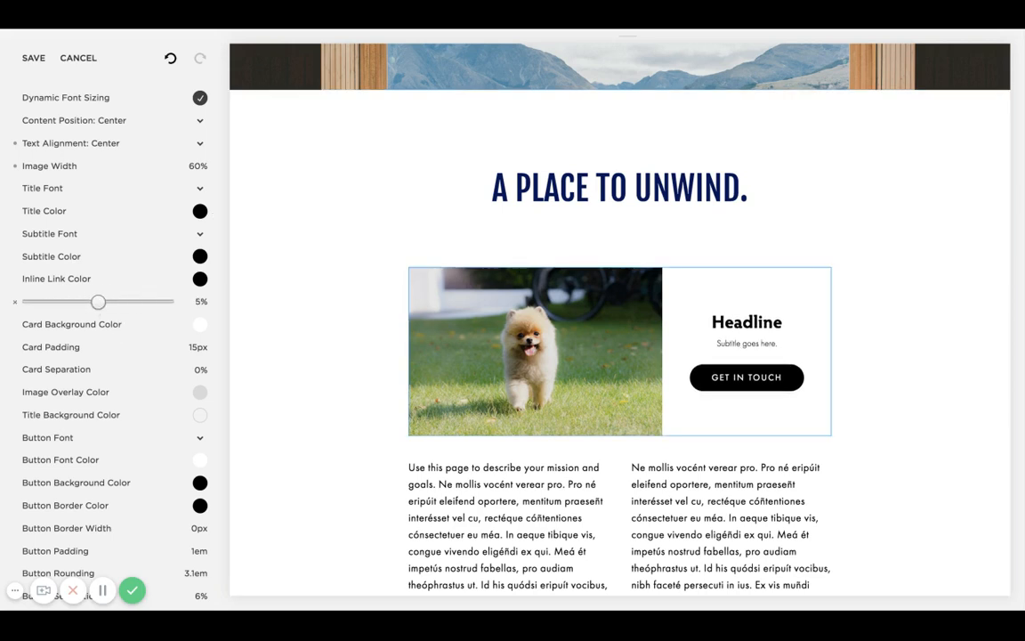
scroll(112, 312, "down", 1)
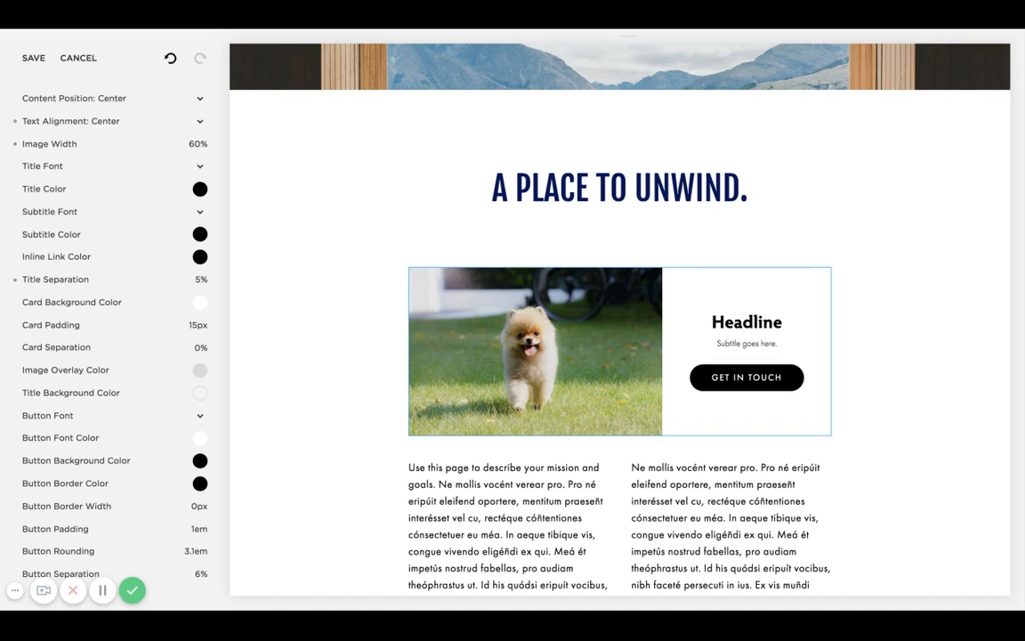
scroll(103, 312, "up", 1)
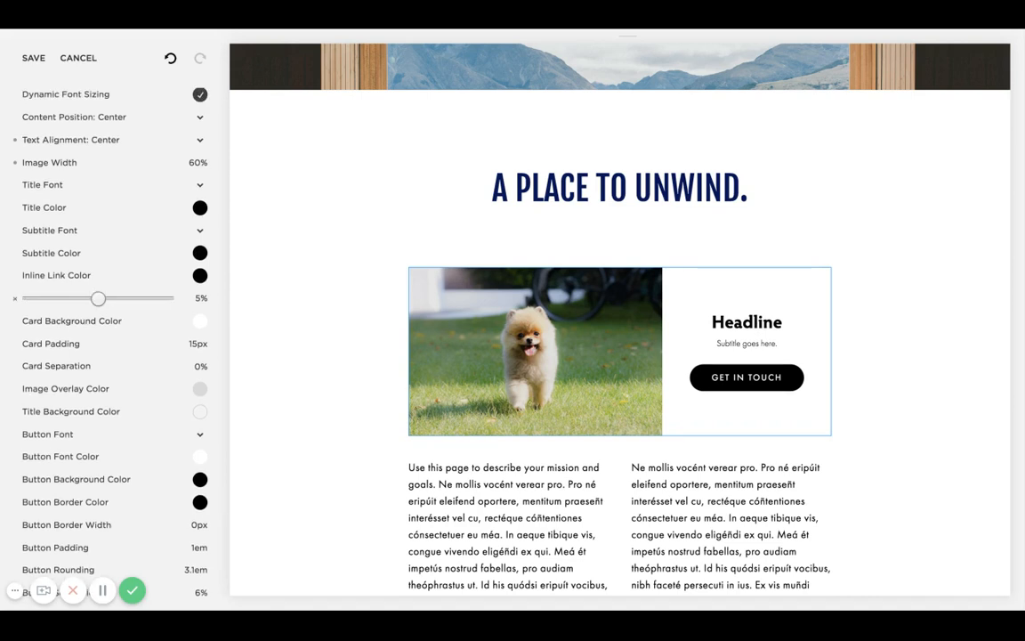
Set the card background color to turquoise, hsl(178, 71%, 49%).
left_click(201, 324)
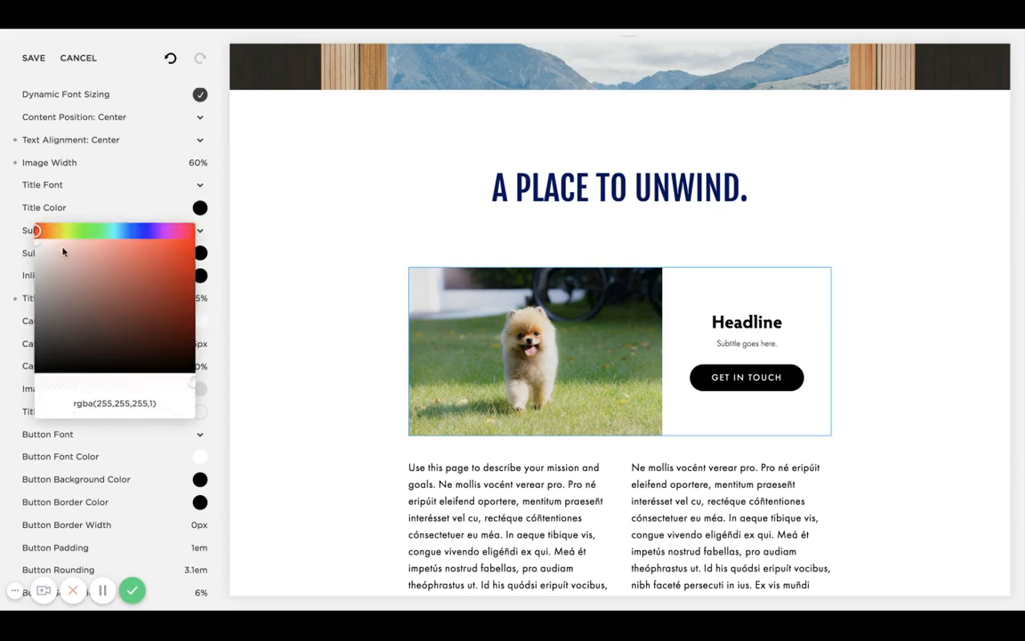
left_click_drag(36, 232, 114, 232)
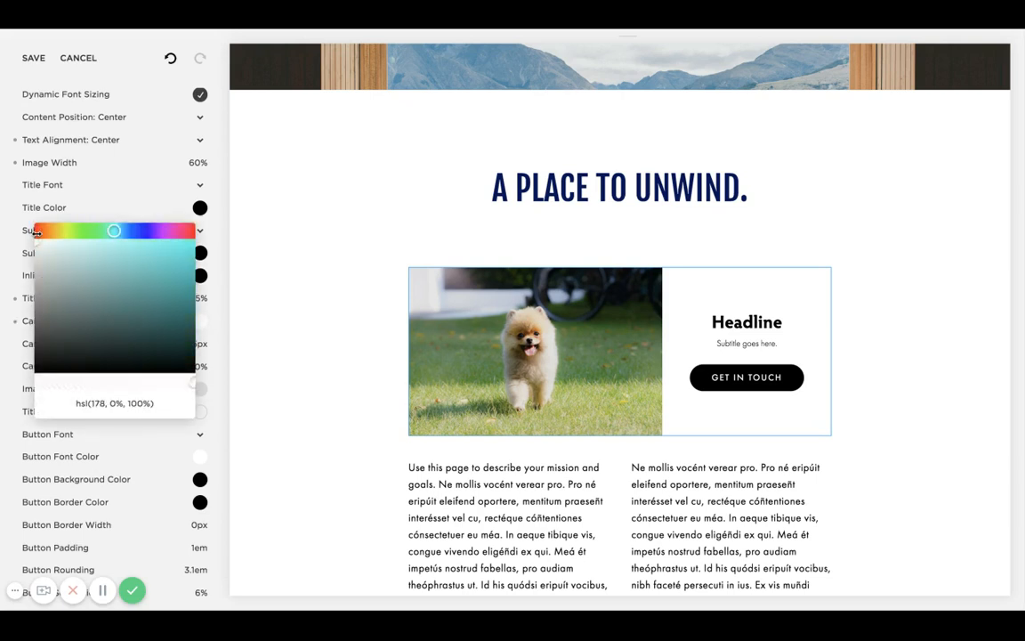
left_click(161, 270)
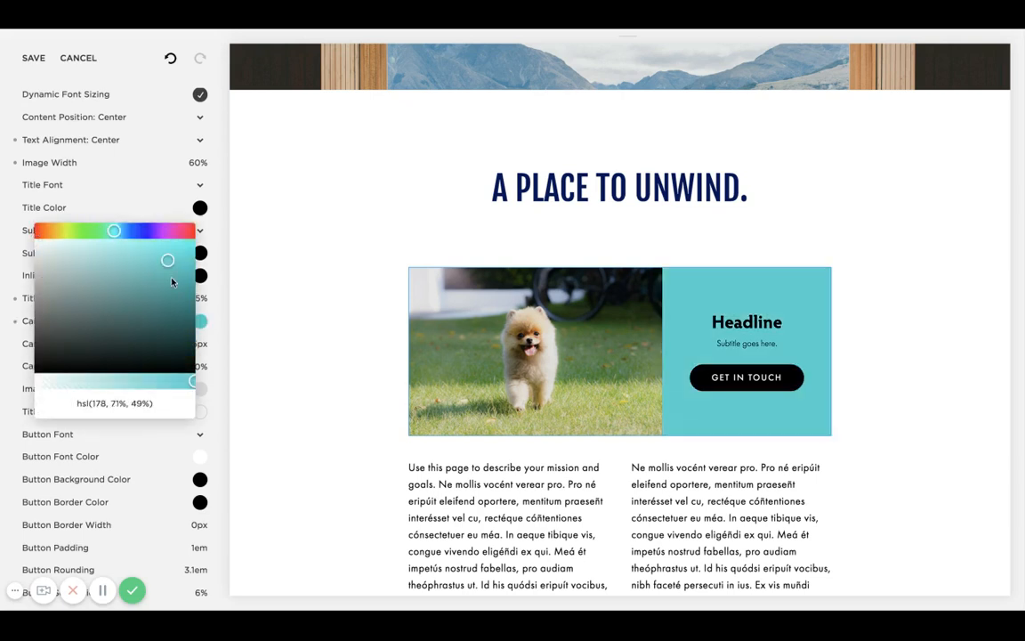
left_click(218, 287)
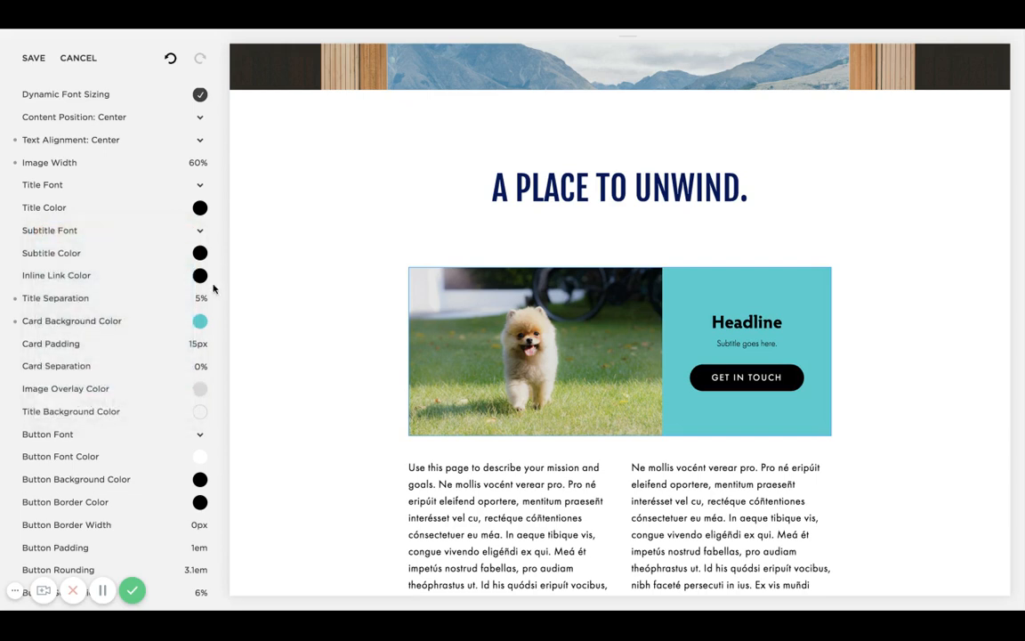
Set the card's title color to white and its subtitle color to white at 0.7 opacity.
left_click(199, 207)
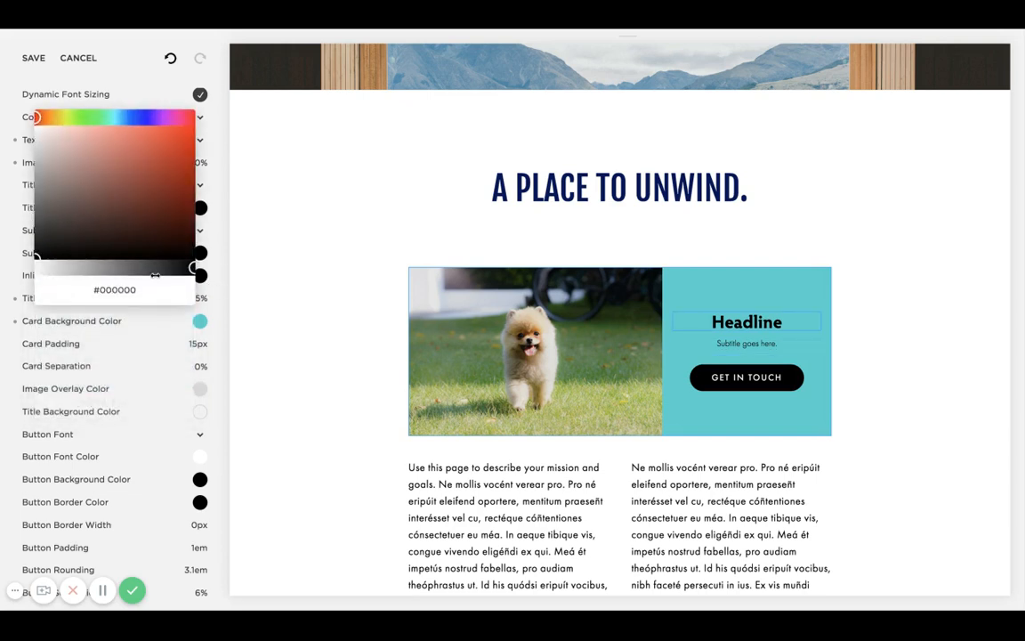
left_click(36, 127)
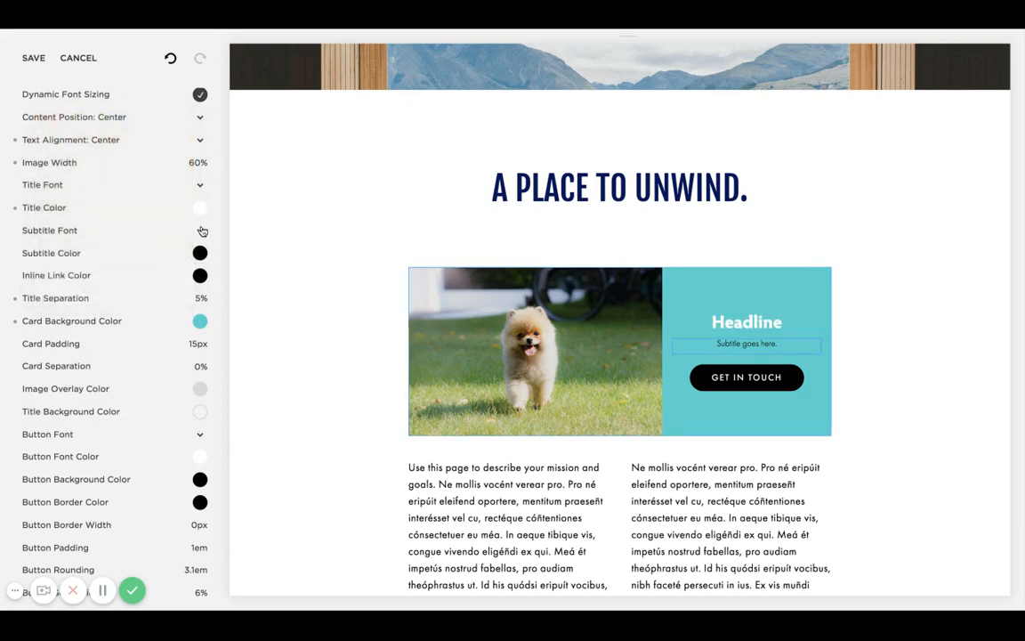
left_click(200, 254)
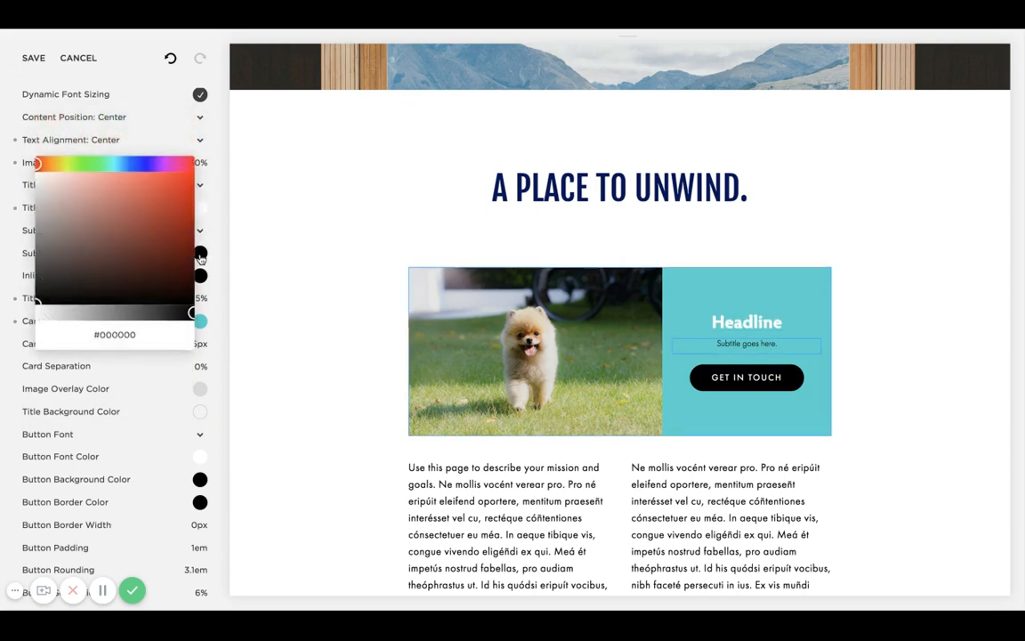
left_click(36, 168)
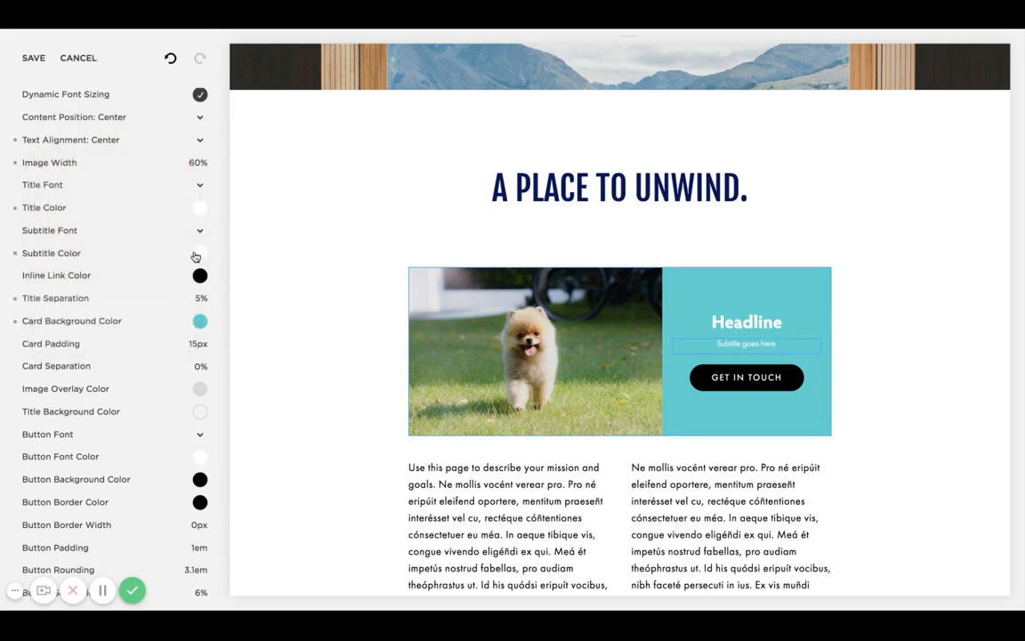
left_click(199, 255)
left_click_drag(189, 314, 147, 314)
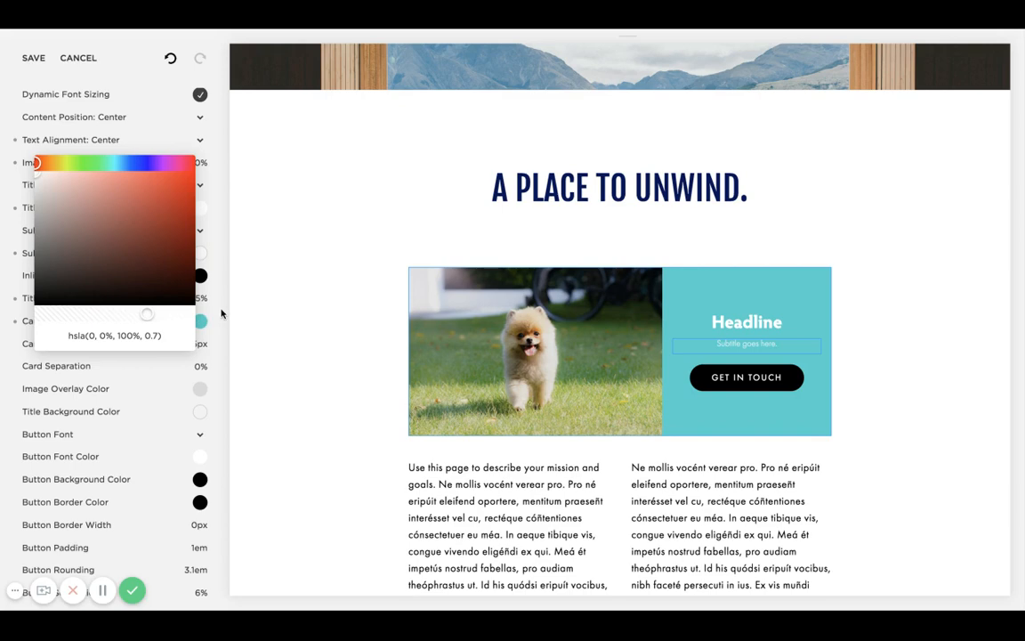
left_click(222, 314)
Try the card padding at 56px and return it to 15px, and try adjusting the card separation before returning it to 0%.
scroll(221, 312, "down", 1)
mouse_move(109, 306)
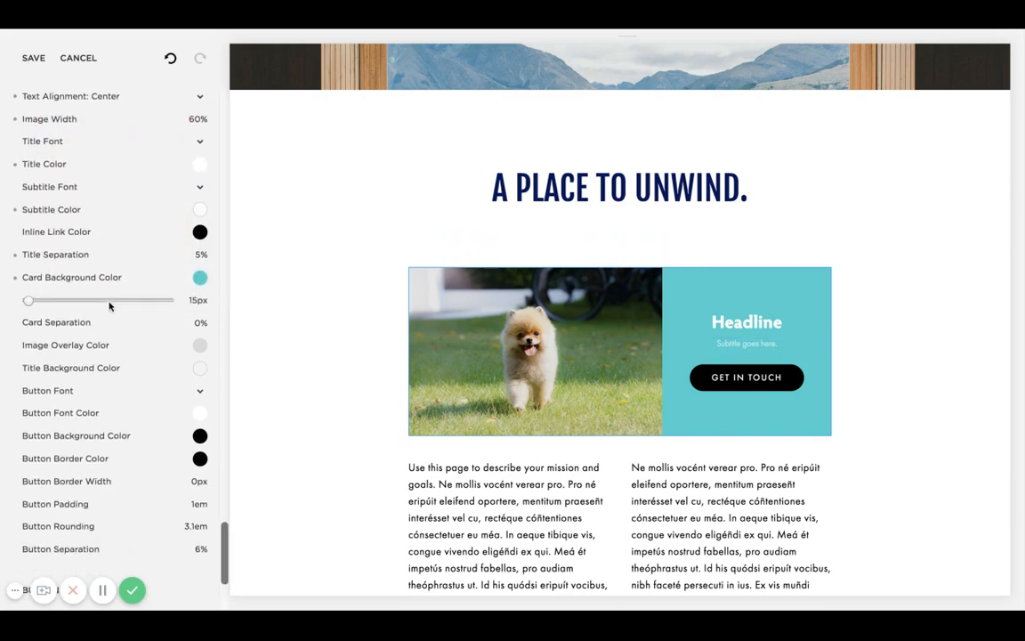
mouse_move(29, 300)
left_mouse_down()
mouse_move(71, 300)
mouse_move(26, 301)
left_mouse_up()
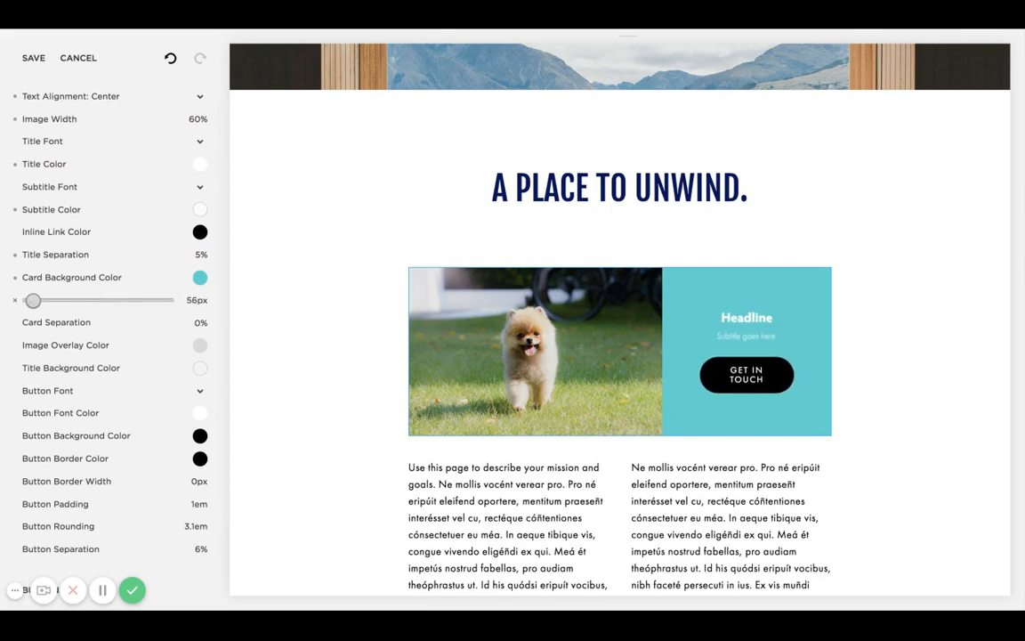
mouse_move(101, 307)
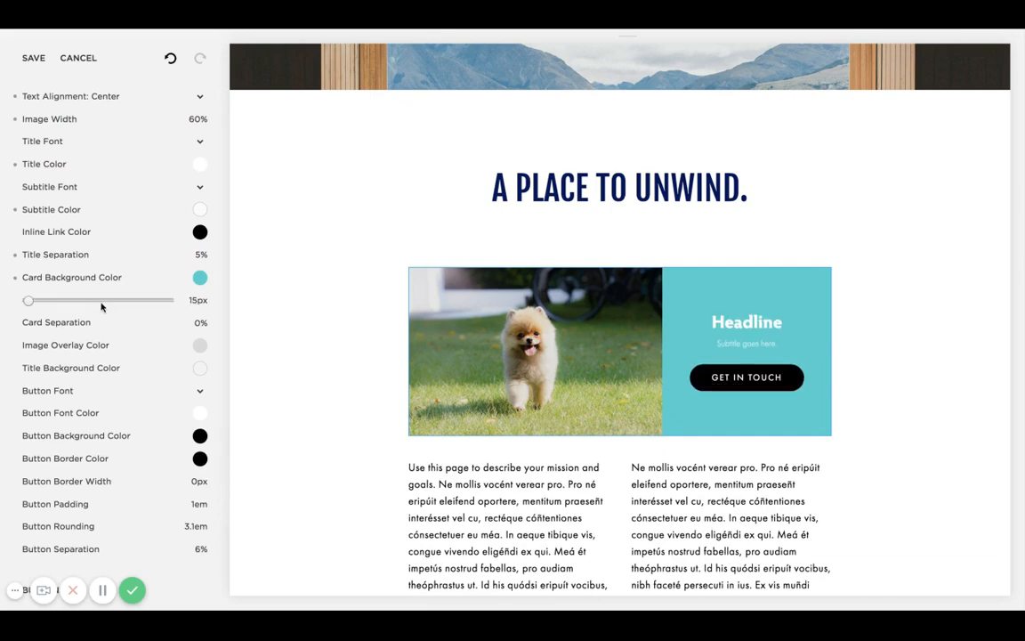
scroll(102, 302, "down", 1)
mouse_move(57, 299)
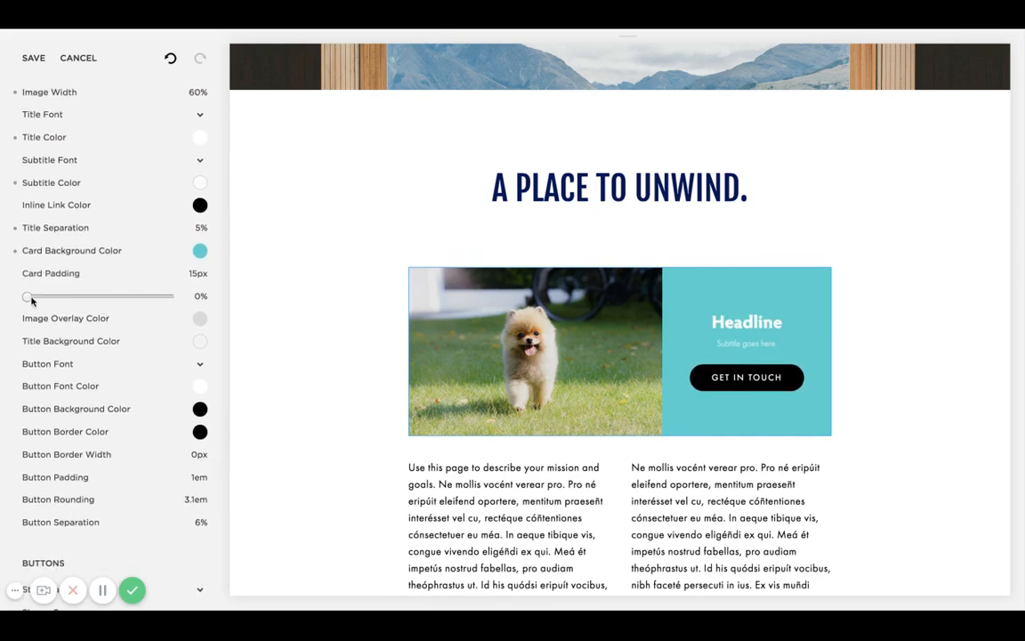
mouse_move(28, 297)
left_mouse_down()
mouse_move(83, 297)
mouse_move(28, 296)
left_mouse_up()
scroll(137, 304, "down", 1)
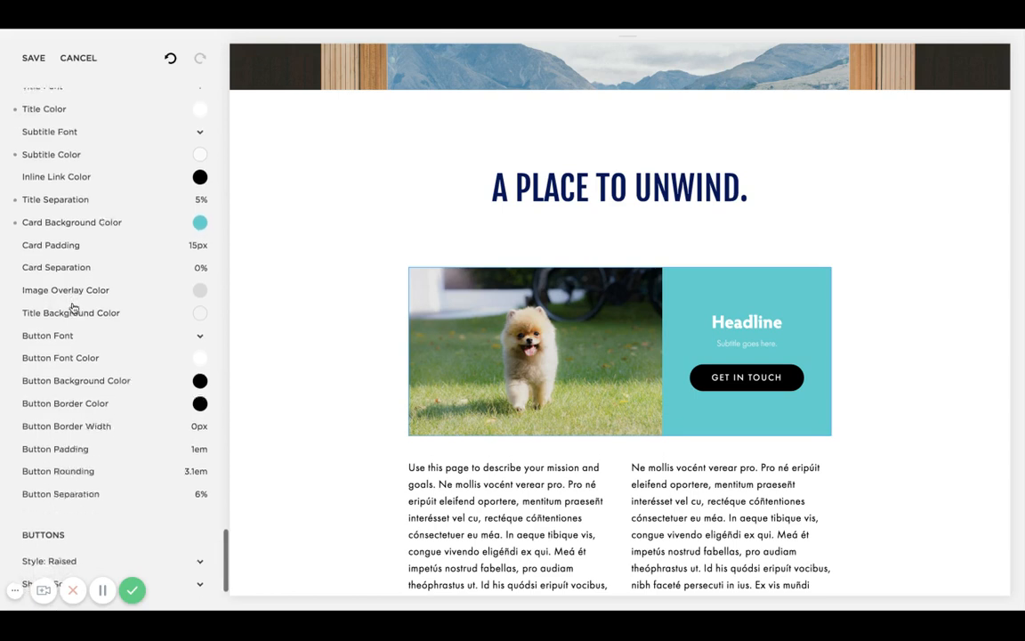
Make the card's image overlay color fully transparent, and view the button font options.
left_click(203, 291)
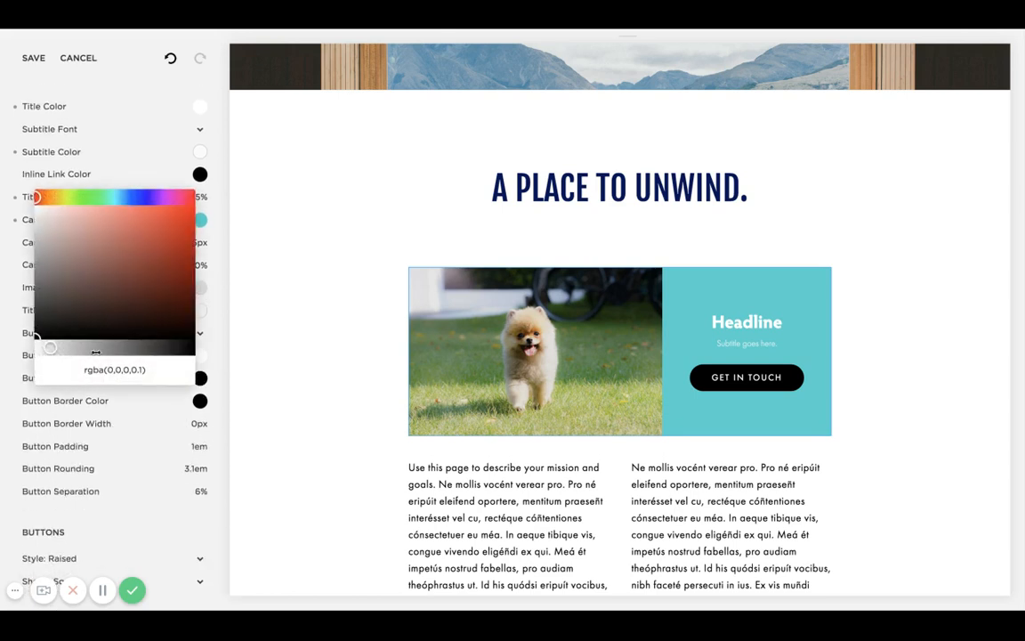
mouse_move(55, 348)
left_mouse_down()
mouse_move(36, 347)
mouse_move(67, 348)
mouse_move(35, 347)
left_mouse_up()
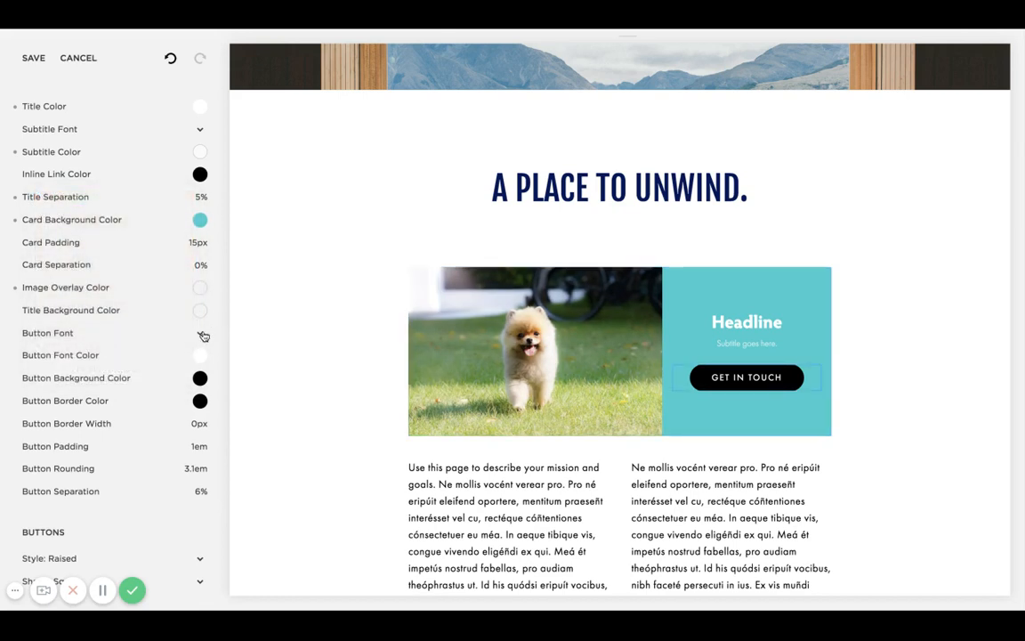
left_click(200, 333)
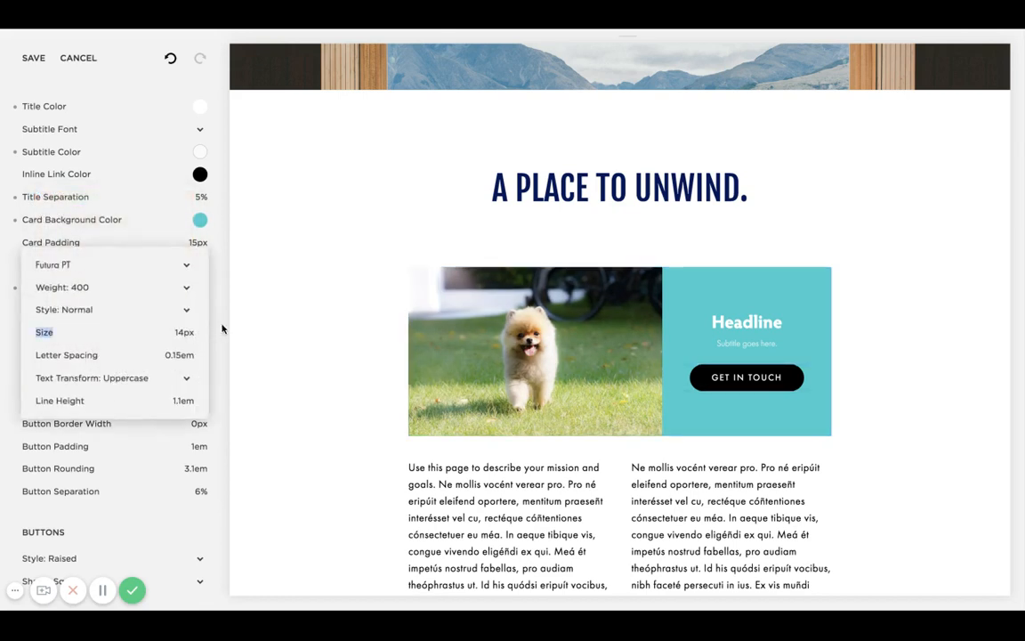
scroll(213, 334, "down", 1)
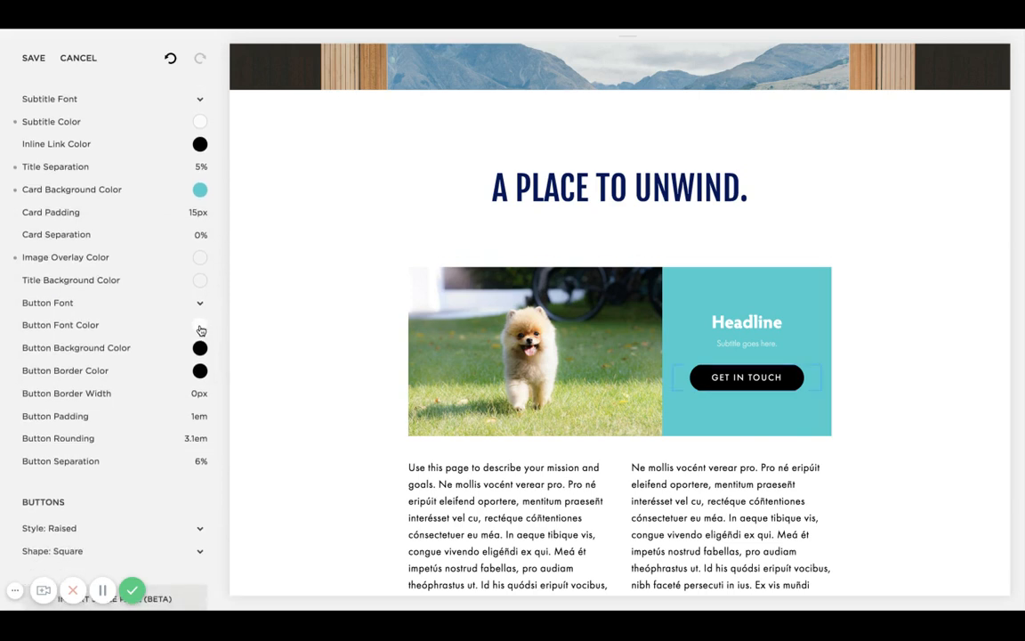
View the button font color, and set the card's button background color to golden yellow.
left_click(204, 325)
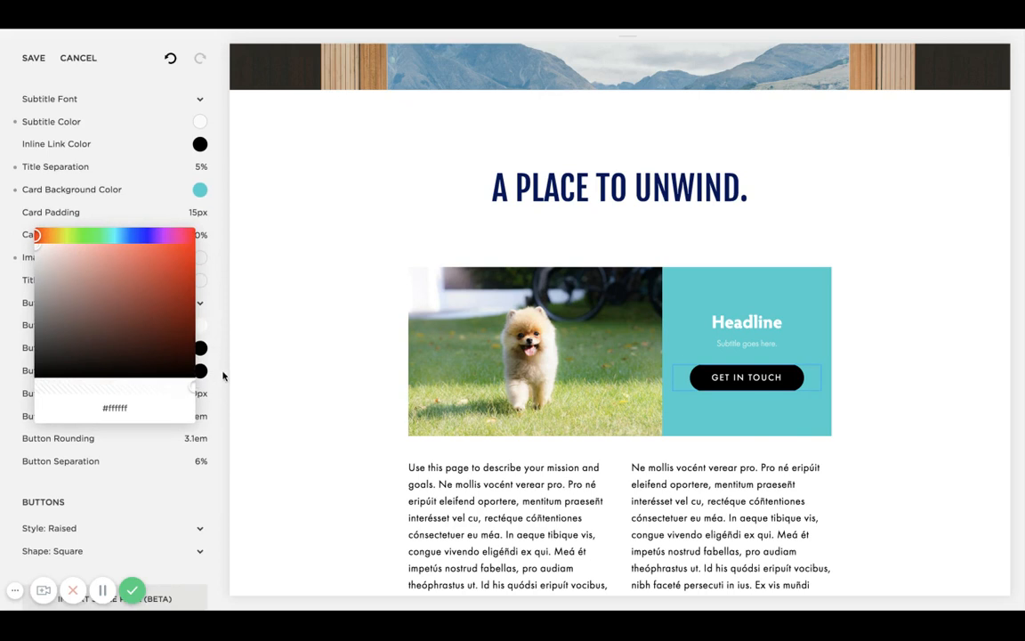
left_click(201, 348)
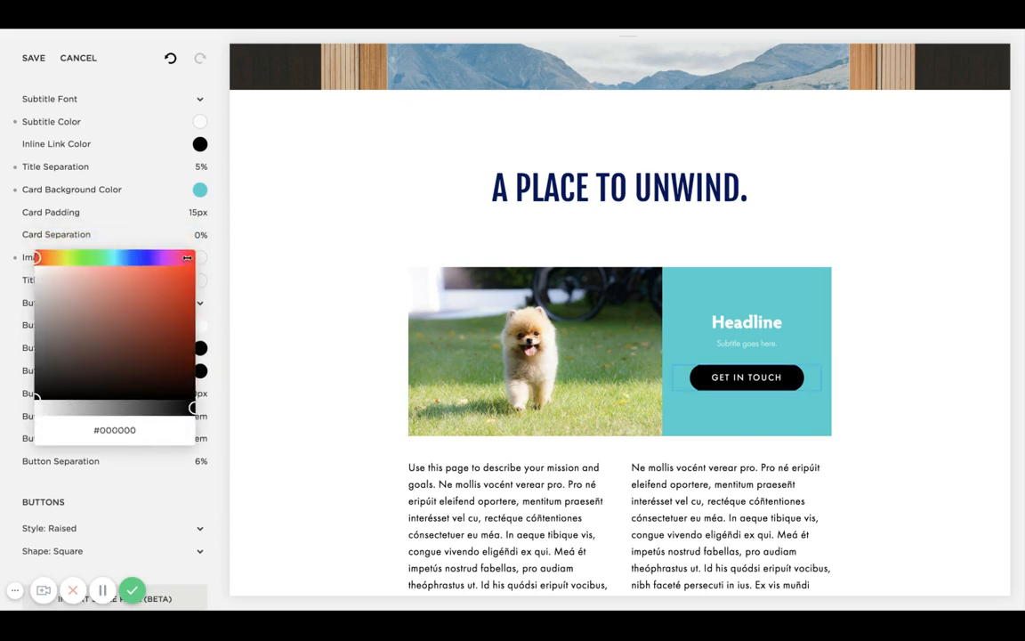
left_click_drag(36, 257, 54, 257)
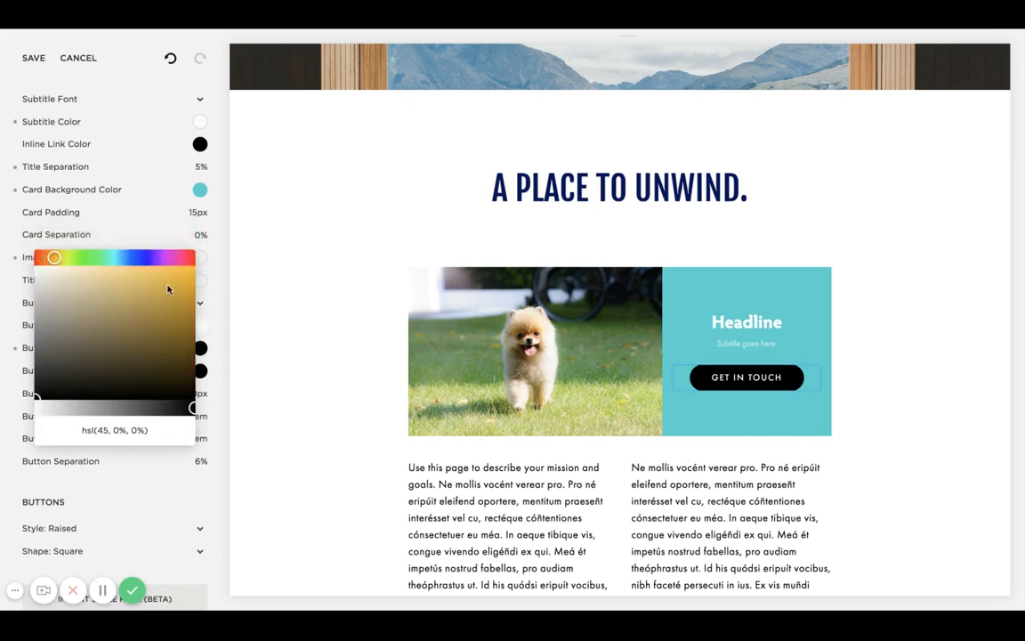
left_click_drag(168, 290, 180, 277)
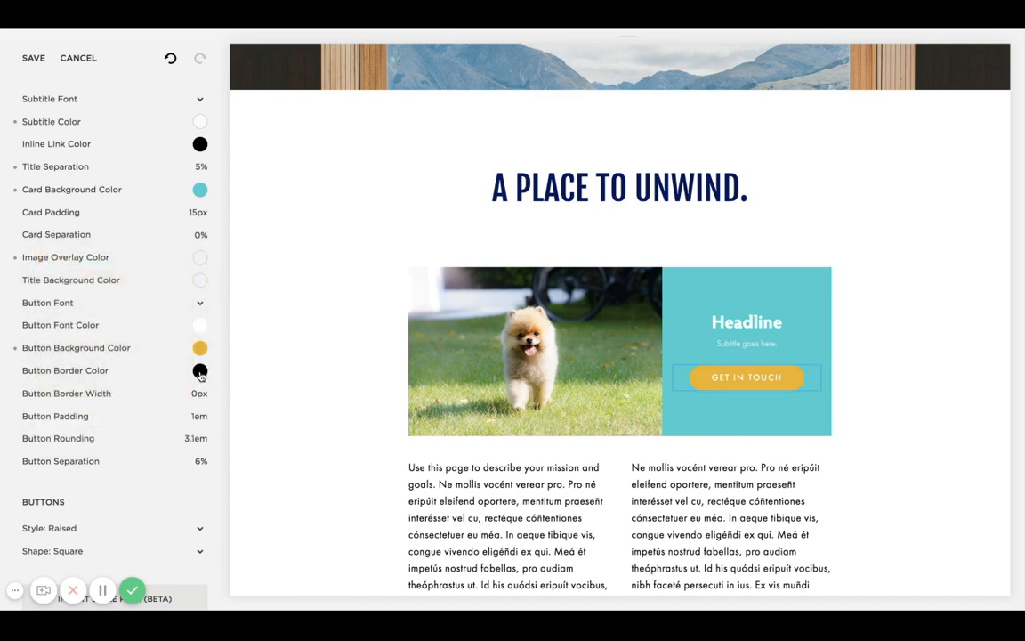
Try a 2px border on the card's button, and return the border width to 0px.
left_click(201, 373)
mouse_move(119, 402)
left_click_drag(28, 393, 55, 393)
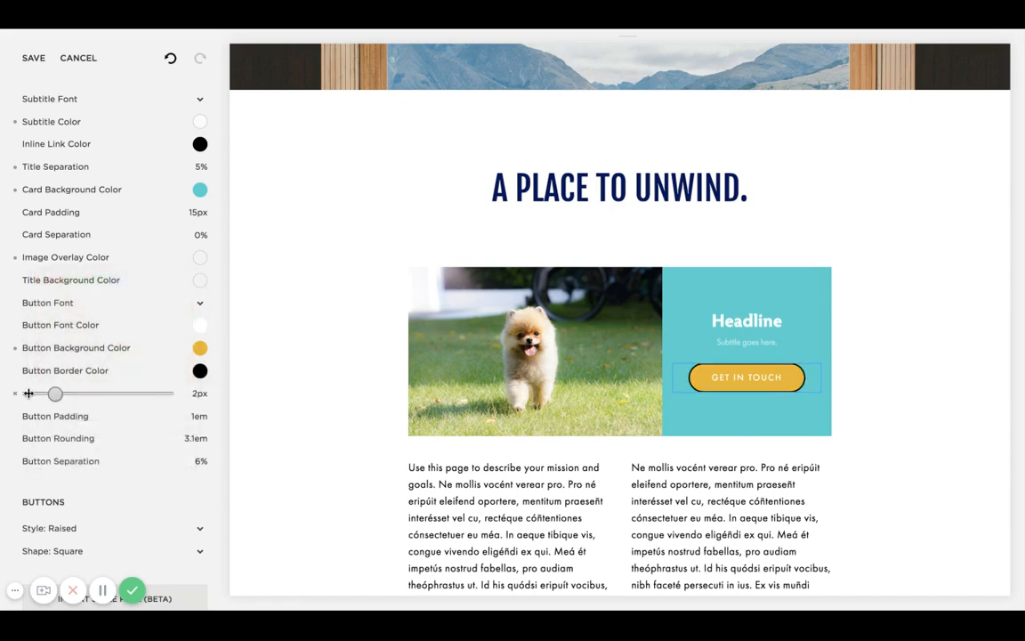
left_click(28, 394)
Set the card's button rounding to 0em and the button separation to 7%.
mouse_move(112, 440)
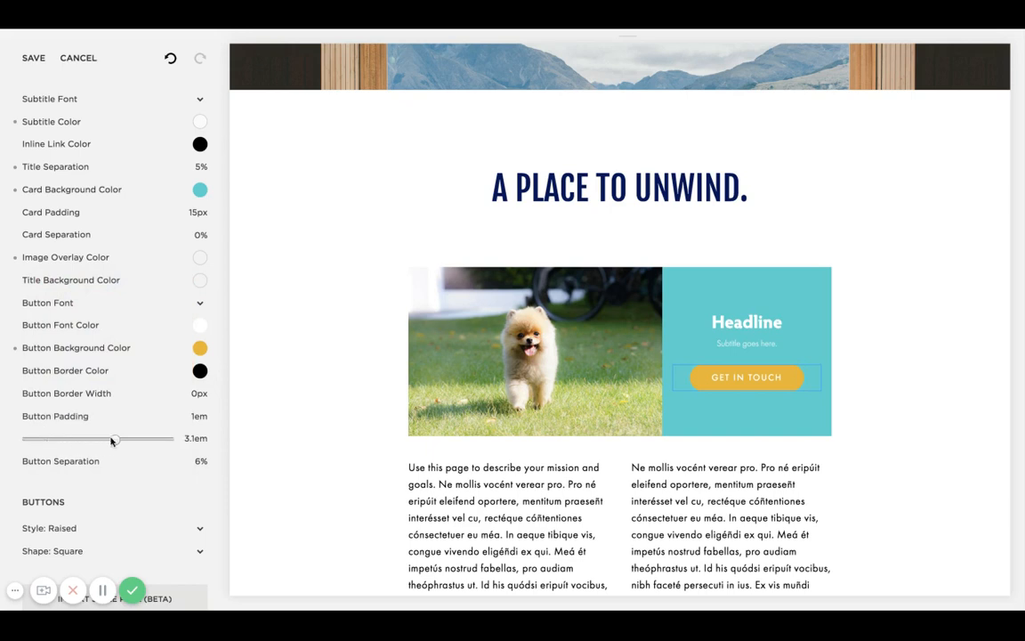
left_click_drag(114, 438, 25, 438)
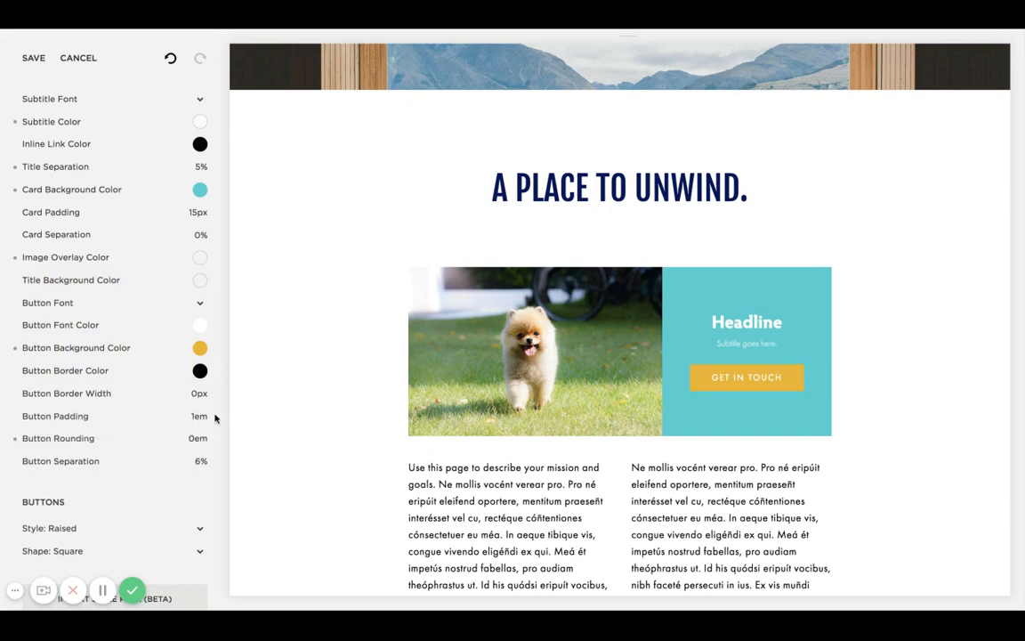
mouse_move(109, 460)
left_click_drag(110, 460, 112, 460)
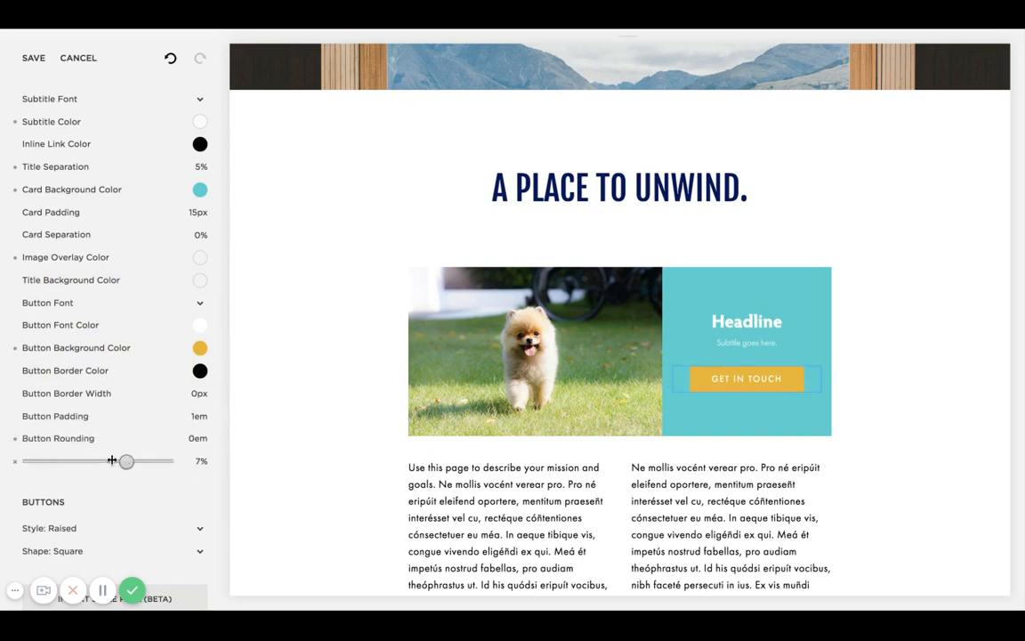
Save the card style changes in the Style Editor.
scroll(209, 415, "up", 3)
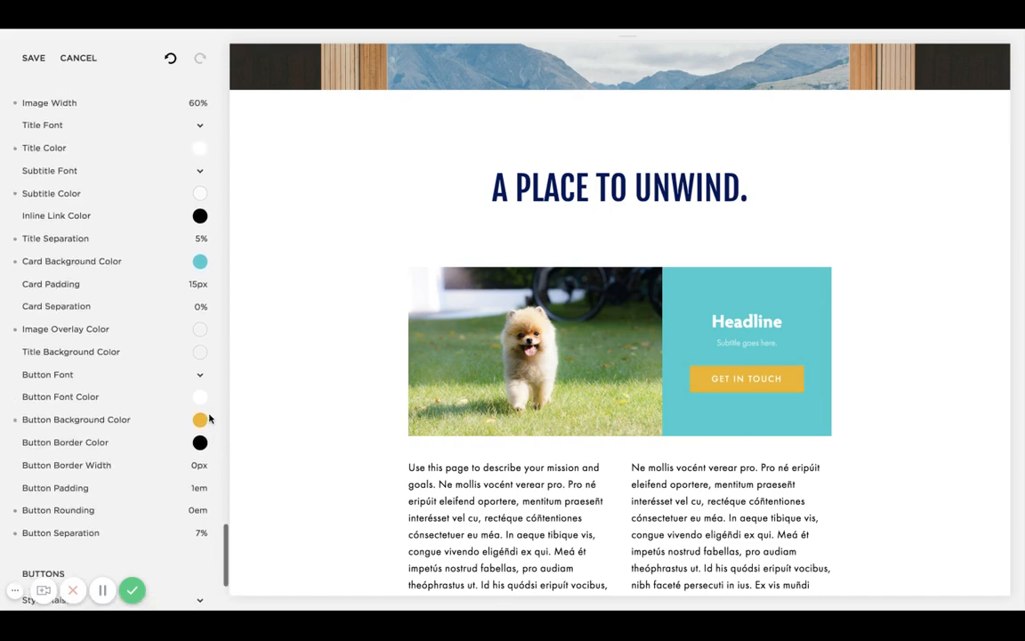
scroll(209, 418, "up", 1)
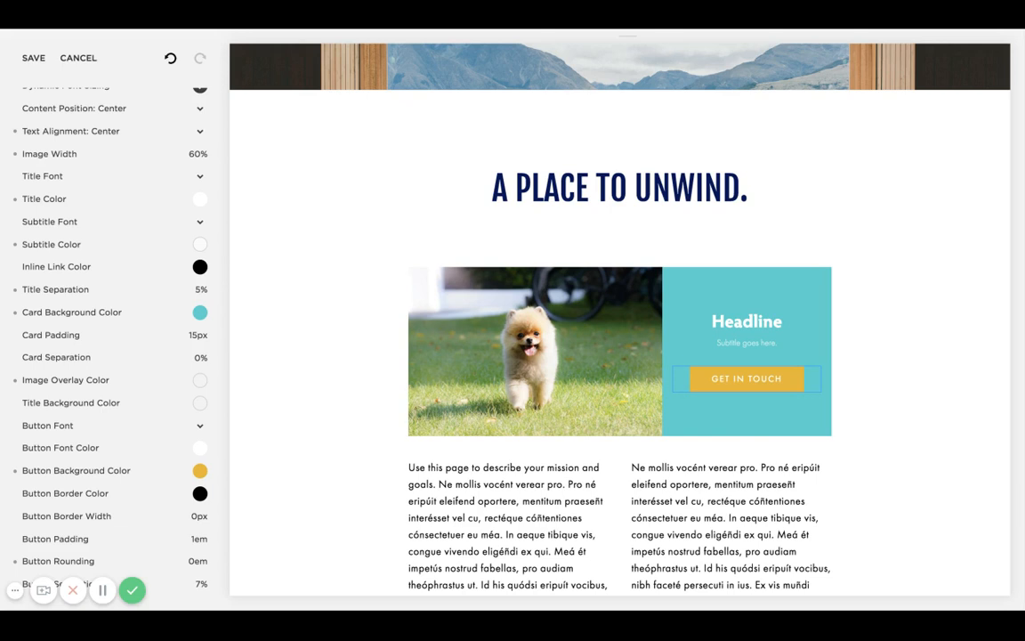
scroll(116, 356, "up", 1)
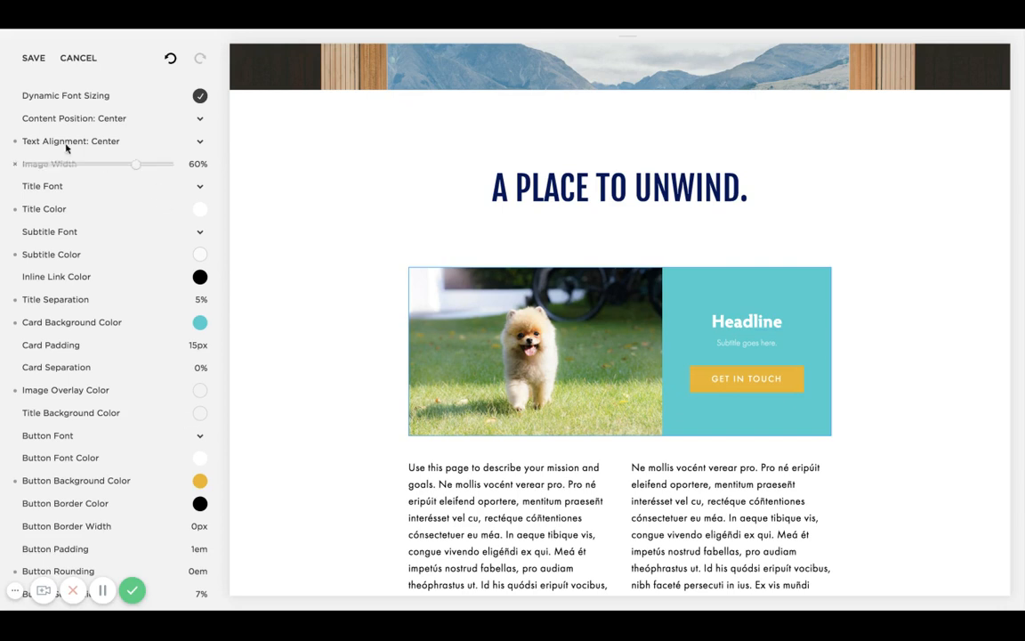
left_click(29, 58)
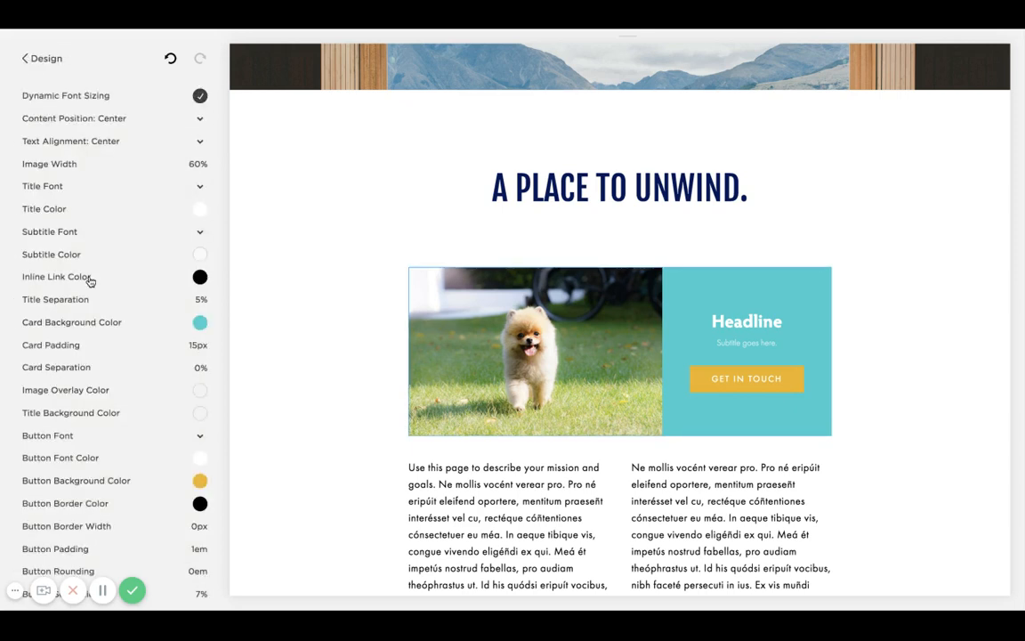